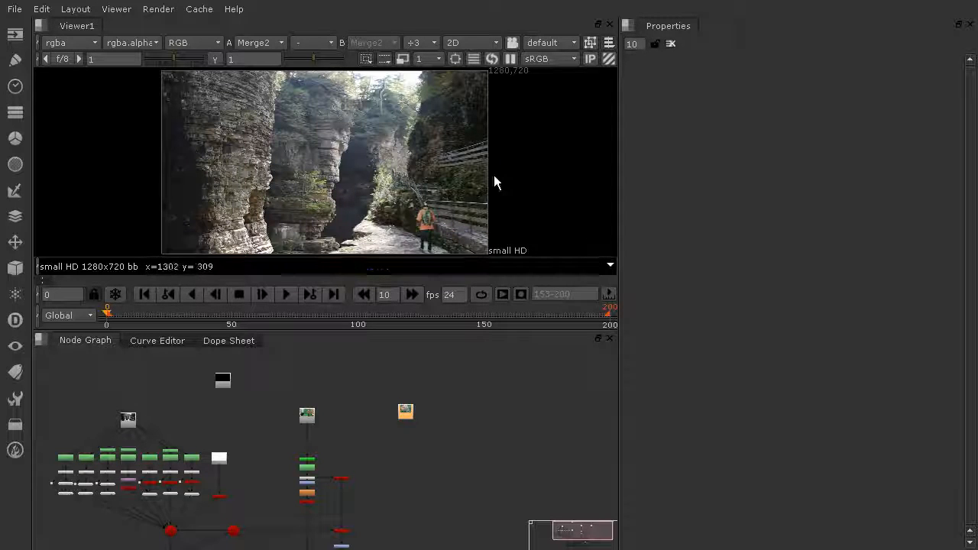
Step: Scrub the timeline between frame 0 and frame 200 to review the current composite's camera move
left_click_drag(150, 321, 398, 310)
left_click(592, 317)
left_click(111, 318)
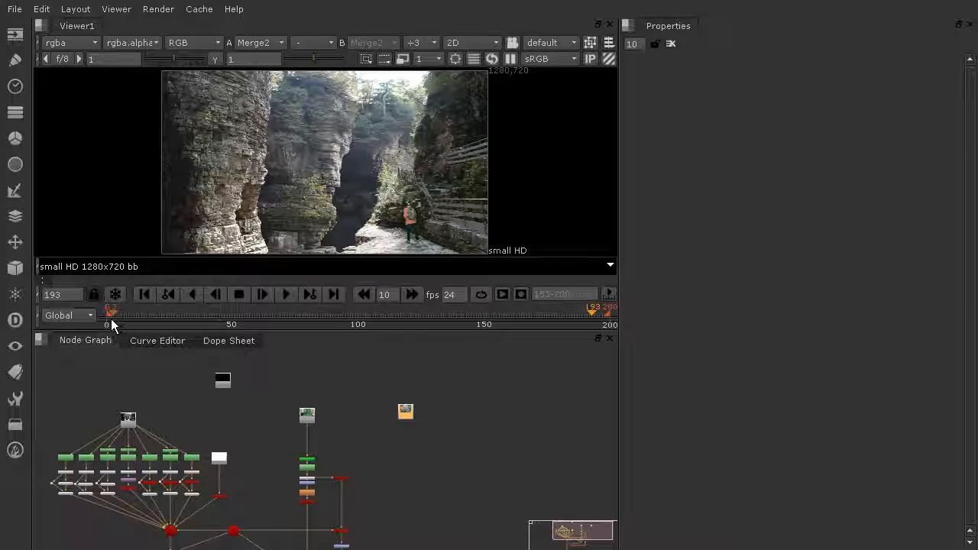
left_click(611, 324)
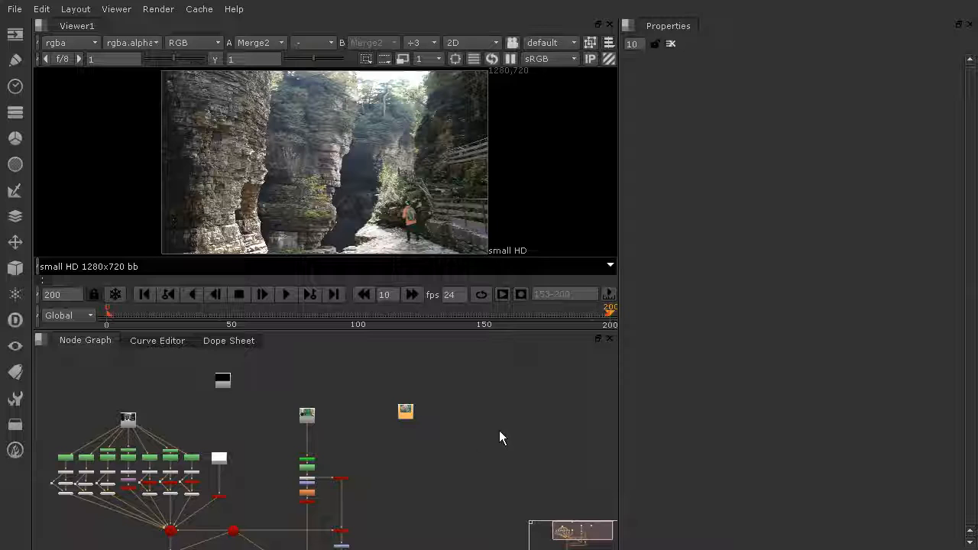
Step: Move the unconnected grass image's Read node down beside the lower end of the node tree
left_click_drag(407, 411, 390, 525)
scroll(424, 511, "down", 3)
middle_click_drag(423, 516, 452, 405)
scroll(427, 427, "up", 3)
scroll(426, 427, "up", 2)
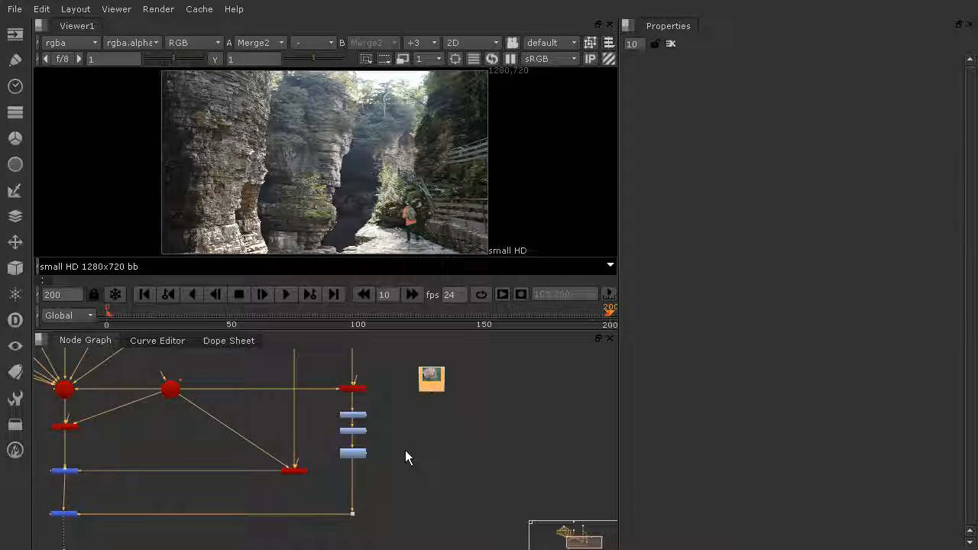
scroll(52, 369, "up", 5)
scroll(147, 412, "down", 6)
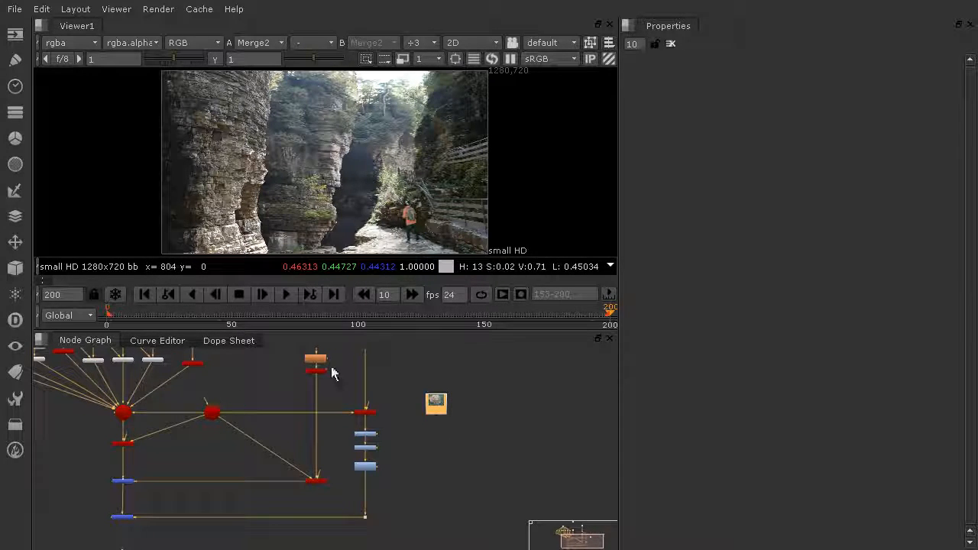
scroll(306, 464, "down", 3)
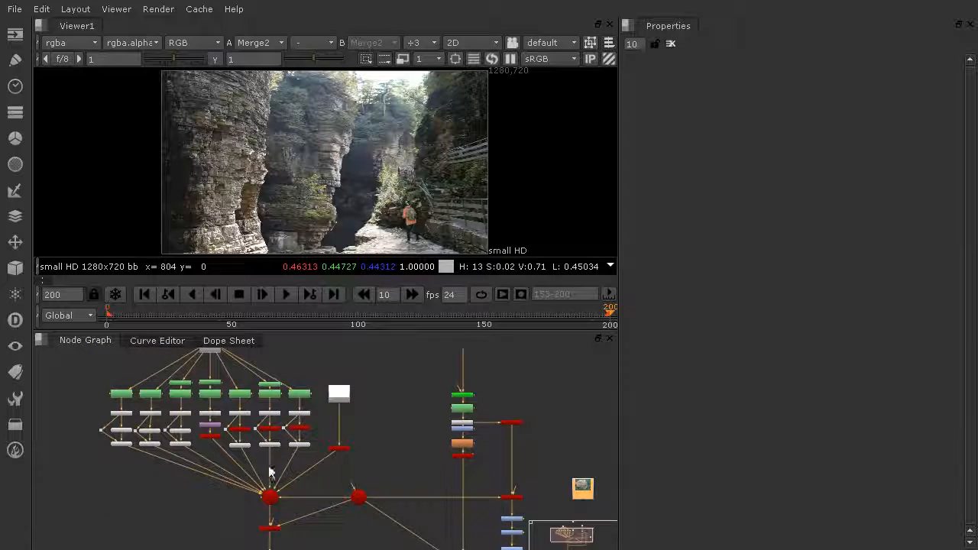
scroll(469, 485, "down", 2)
scroll(451, 472, "up", 5)
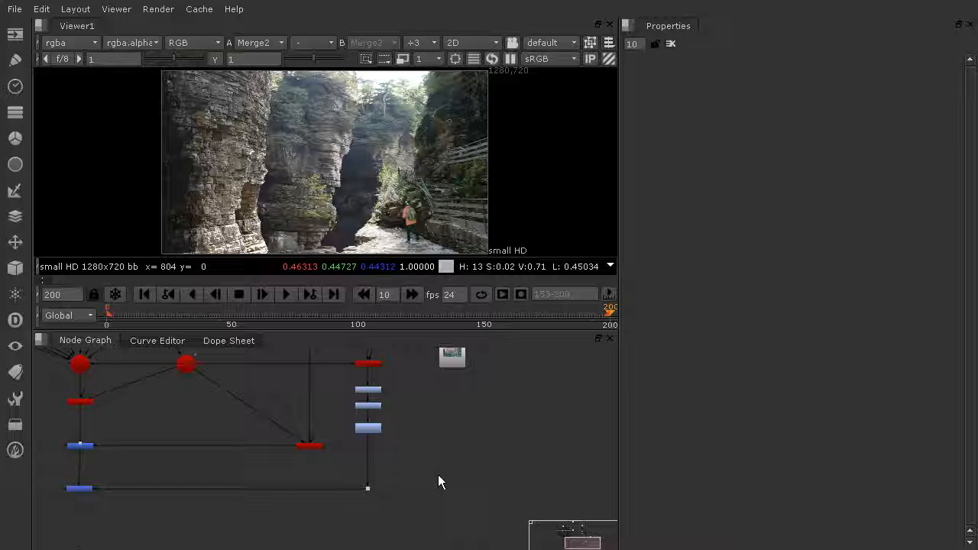
Step: Add a Merge node and insert it between the last merge of the main branch and the Viewer
key("Tab")
type("mer")
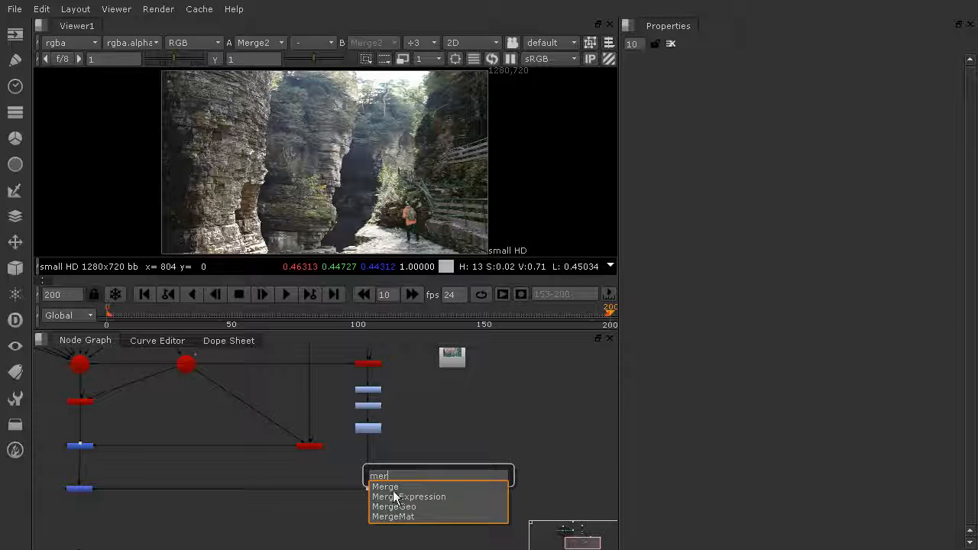
key("Return")
left_click_drag(419, 477, 79, 524)
Step: Add an unconnected ScanlineRender node below the grass image's Read node
left_click(454, 459)
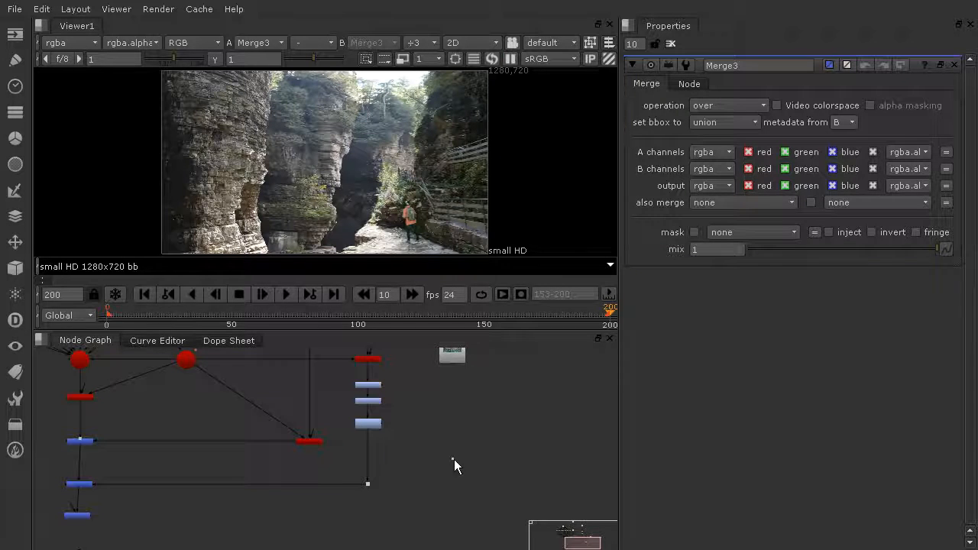
key("Tab")
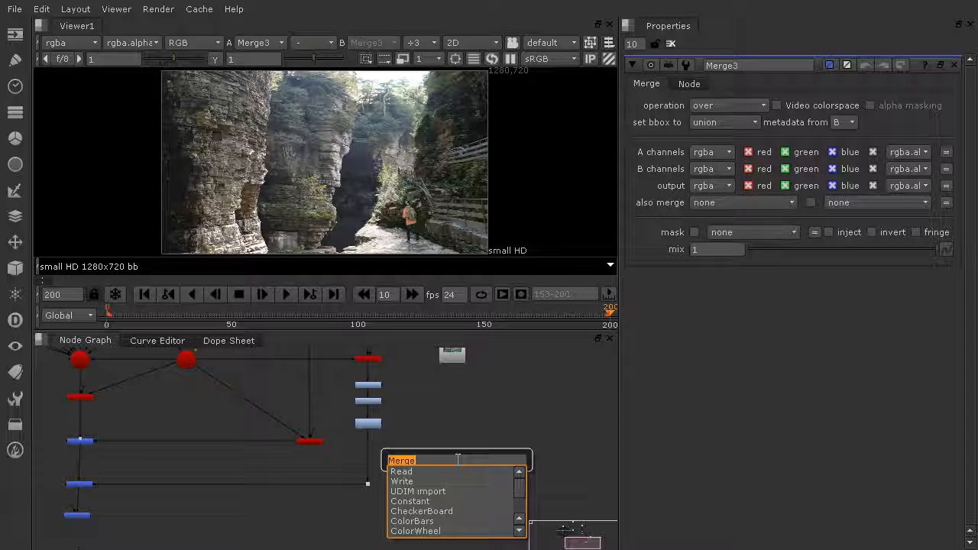
type("scanline")
left_click(442, 482)
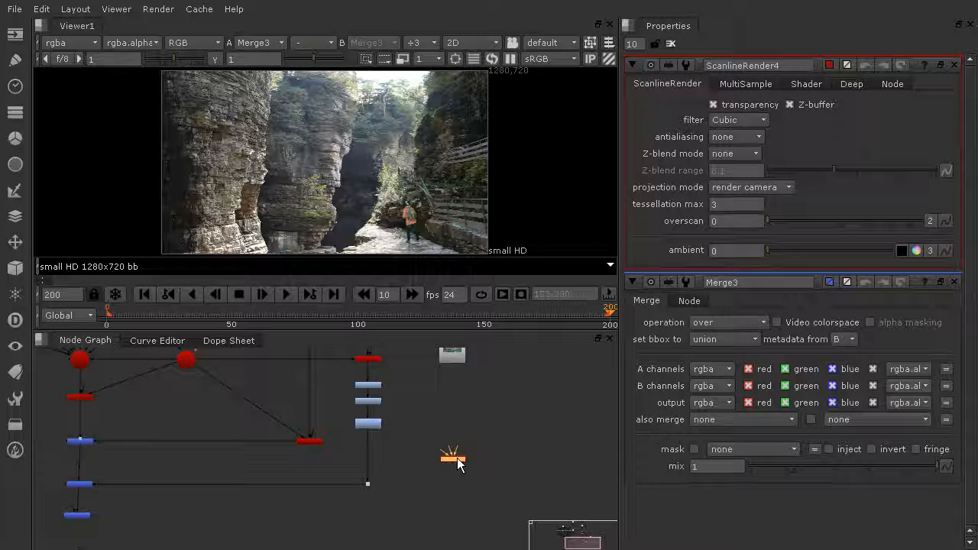
Step: Add a Sphere node above the new ScanlineRender, wire it to obj/scn and connect the grass image as its texture
left_click(15, 268)
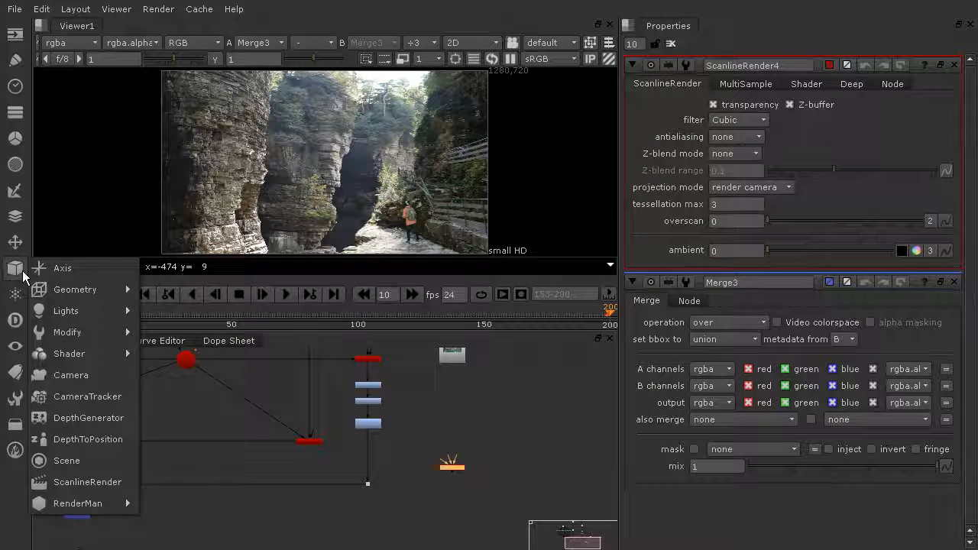
mouse_move(82, 284)
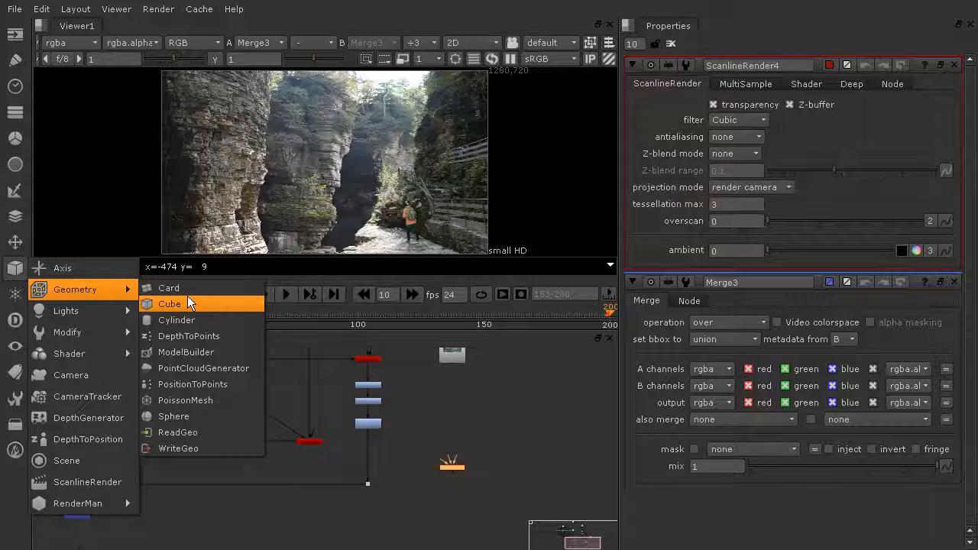
left_click(200, 416)
left_click_drag(466, 478, 463, 410)
scroll(455, 428, "up", 3)
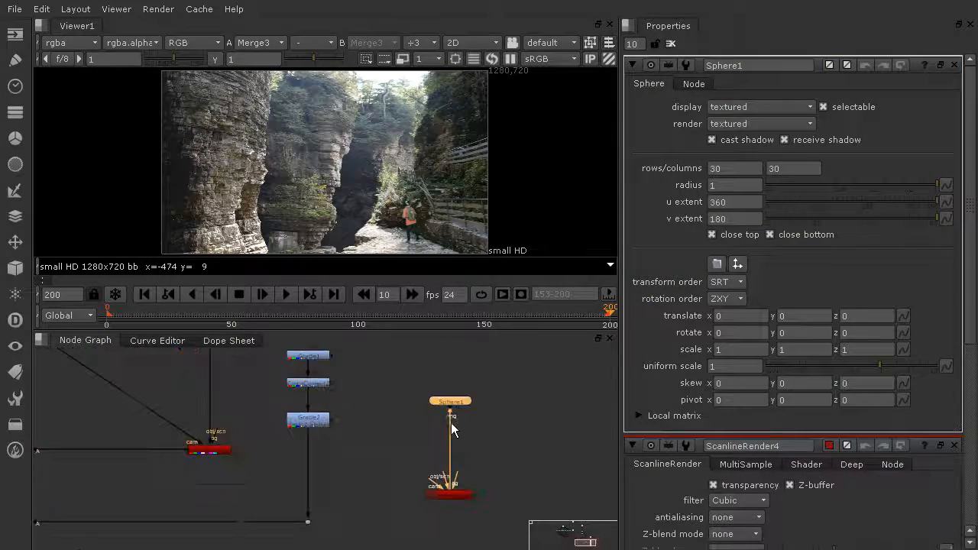
scroll(474, 482, "up", 2)
left_click_drag(434, 476, 438, 353)
middle_click_drag(469, 427, 458, 529)
middle_click_drag(466, 401, 470, 498)
left_click_drag(422, 426, 432, 382)
Step: Connect the new ScanlineRender's cam input to Camera1
scroll(473, 514, "down", 4)
middle_click_drag(473, 514, 521, 345)
scroll(501, 417, "up", 5)
middle_click_drag(502, 422, 495, 512)
left_click_drag(489, 459, 208, 401)
scroll(337, 434, "down", 3)
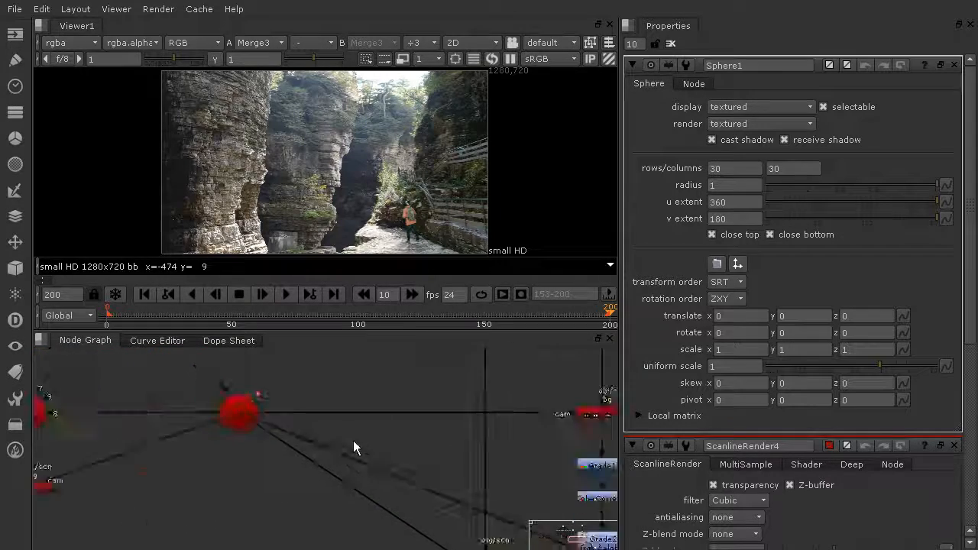
Step: Connect Merge3's A input to the new ScanlineRender and route the line through a dot directly below the render node
middle_click_drag(485, 507, 403, 407)
left_click_drag(444, 425, 446, 441)
scroll(344, 482, "up", 3)
middle_click_drag(179, 456, 437, 468)
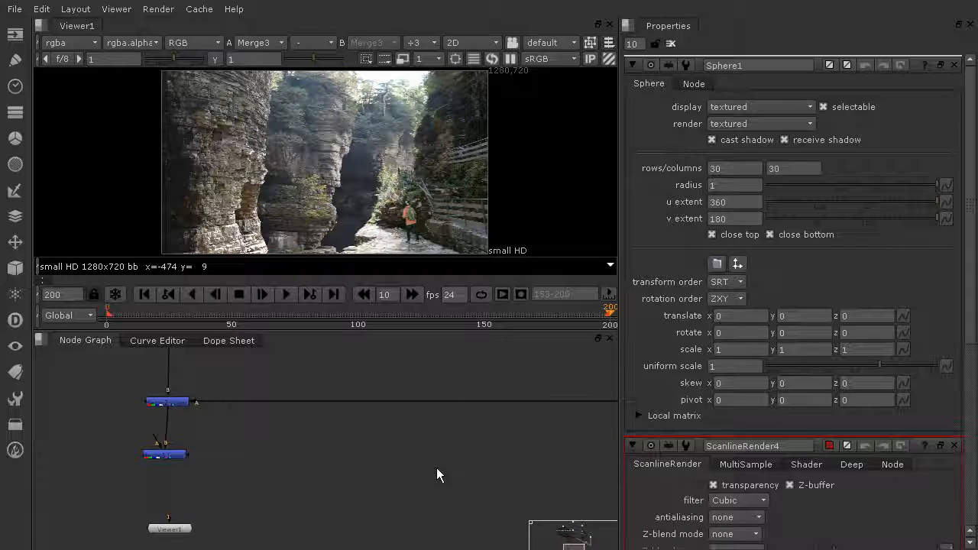
left_click(169, 459)
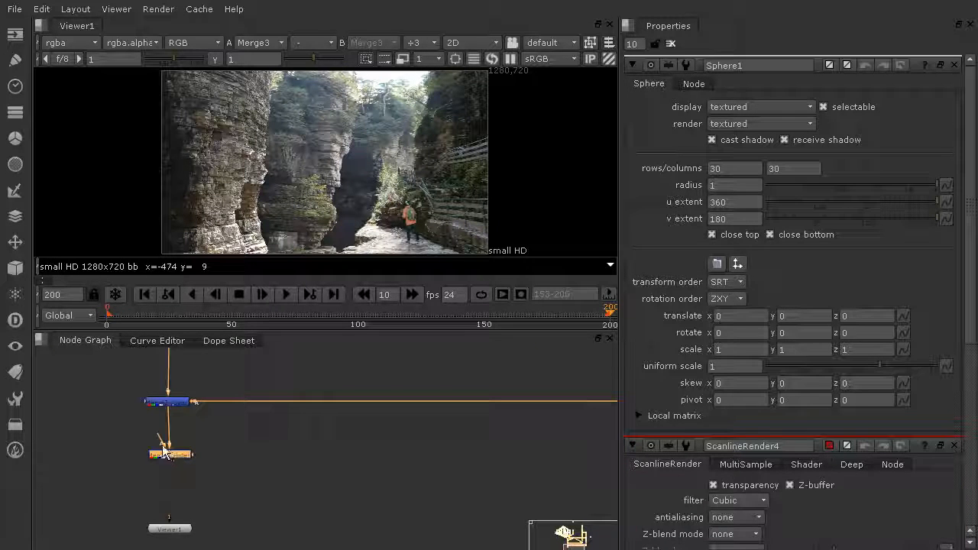
left_click_drag(475, 422, 532, 412)
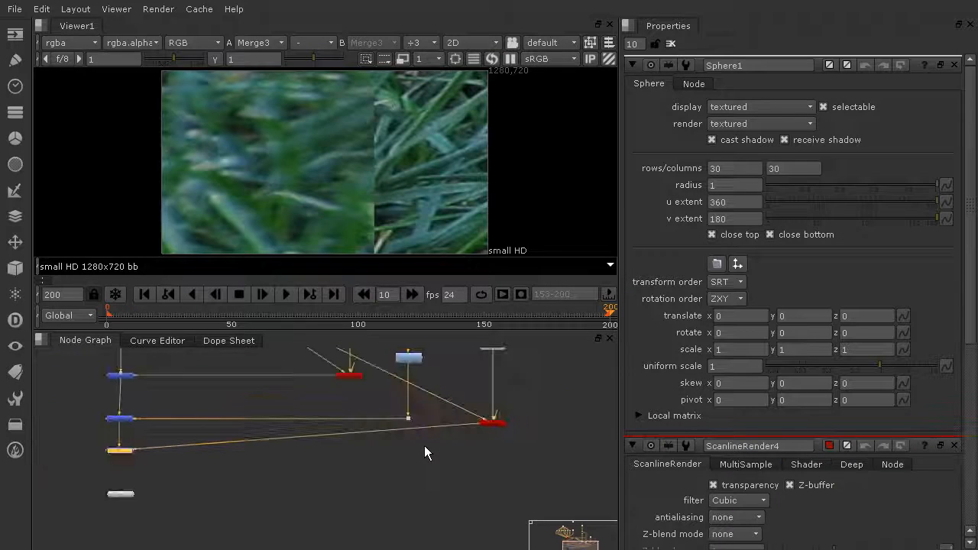
left_click_drag(305, 437, 493, 449)
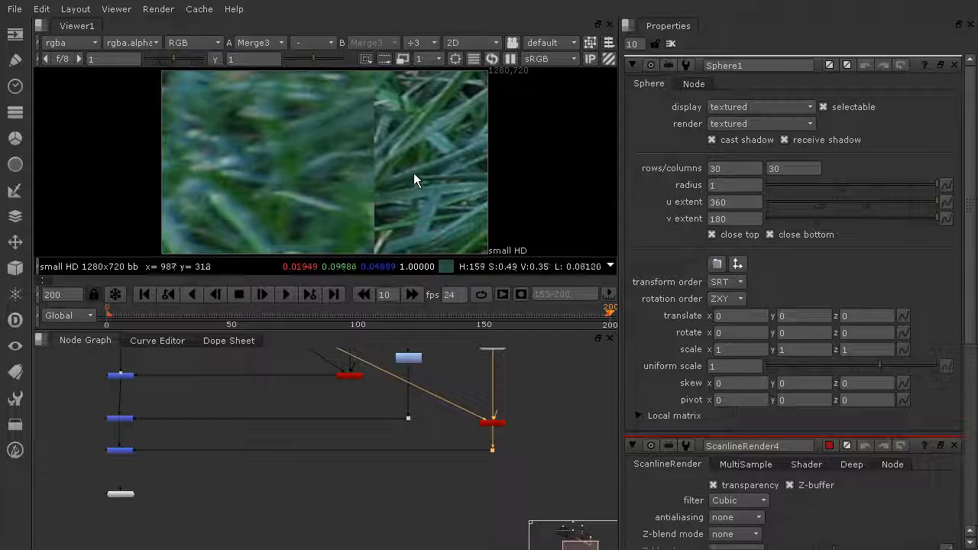
Step: Switch the viewer to 3D and inspect the textured sphere in relation to the camera from the side
left_click(467, 43)
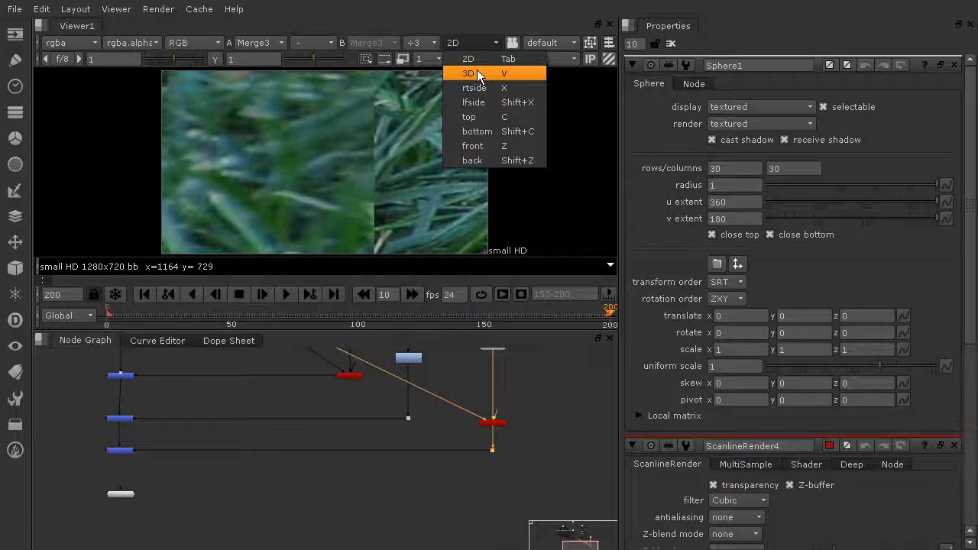
left_click(477, 71)
left_click_drag(475, 186, 634, 208, "ctrl")
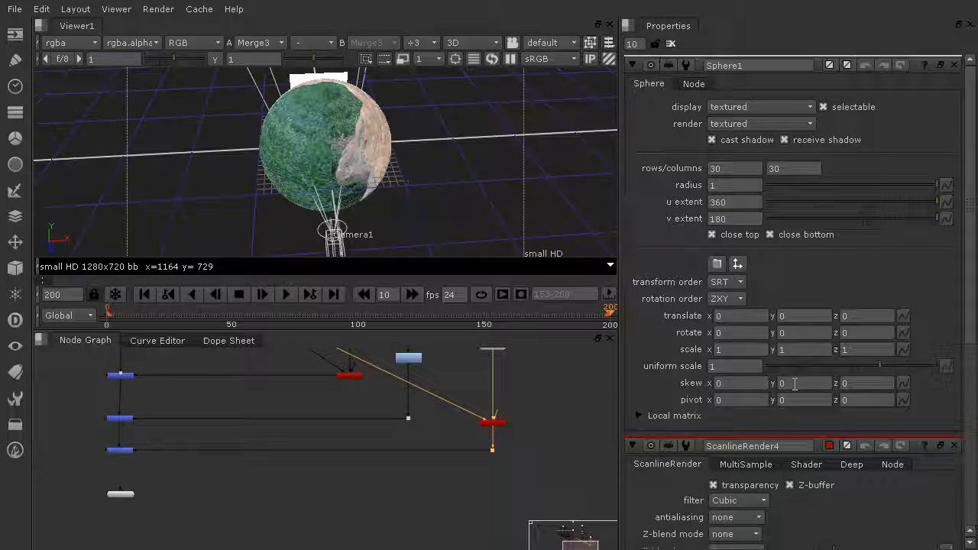
left_click_drag(456, 225, 339, 95, "ctrl")
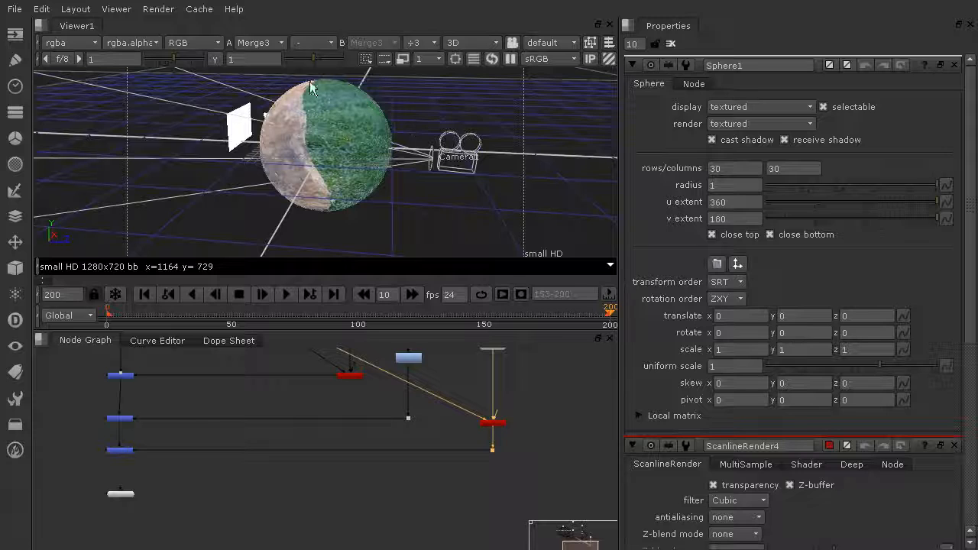
Step: Flatten and shrink the sphere with a Y scale of 0.5 and a uniform scale of 0.24
left_click(808, 349)
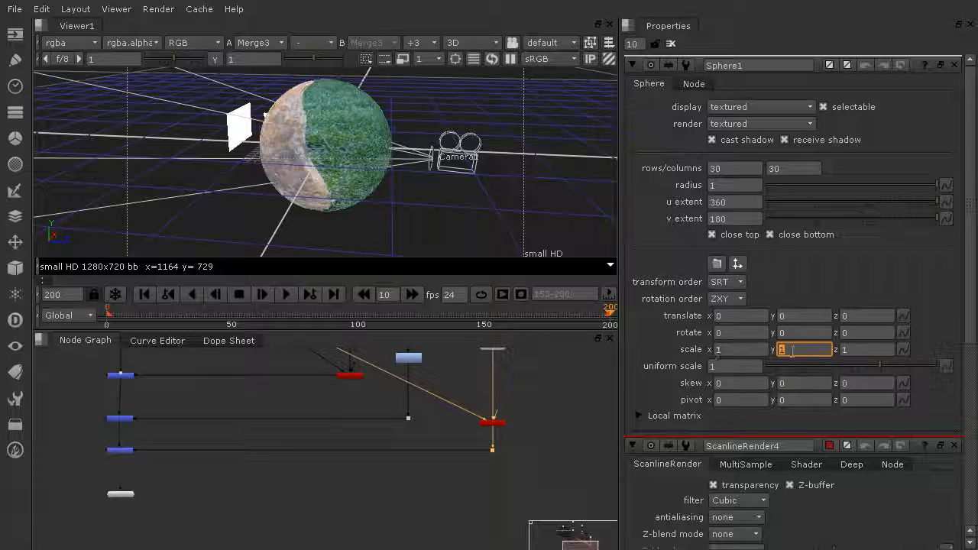
type("5")
key("Return")
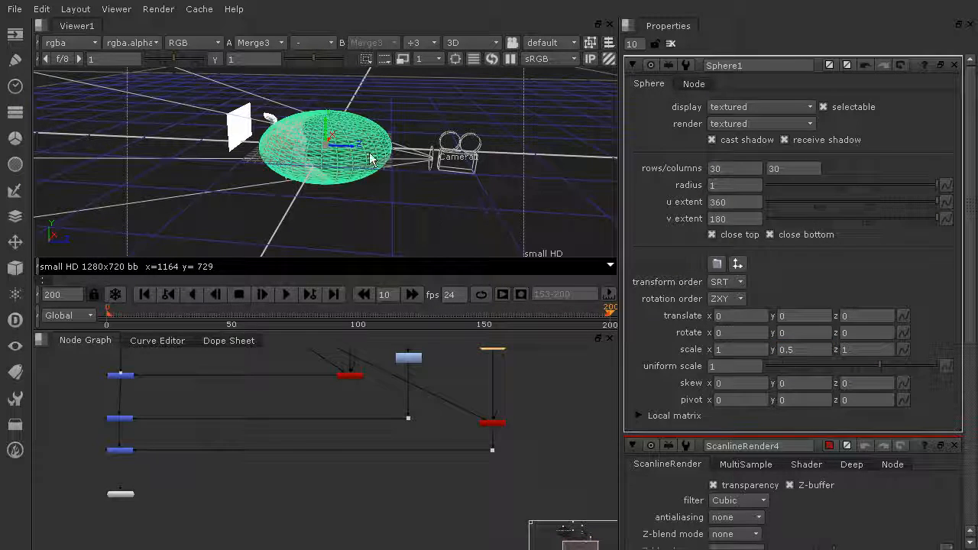
mouse_move(857, 365)
left_mouse_down()
mouse_move(868, 364)
mouse_move(845, 364)
left_mouse_up()
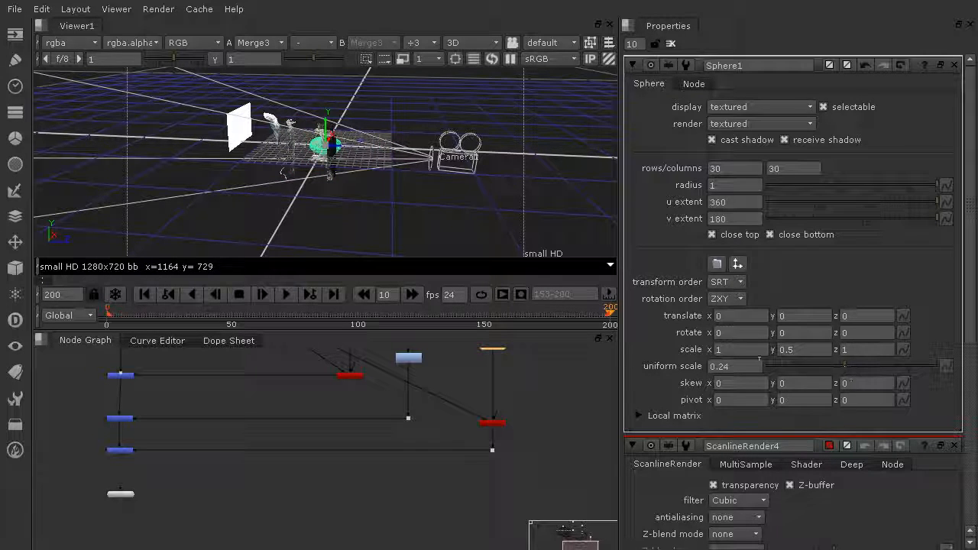
Step: Move the sphere down and toward the camera, to about -0.165 in Y and 0.855 in Z
scroll(415, 152, "up", 8)
left_click_drag(415, 146, 259, 146)
left_click(275, 211)
left_click_drag(275, 211, 812, 227, "ctrl")
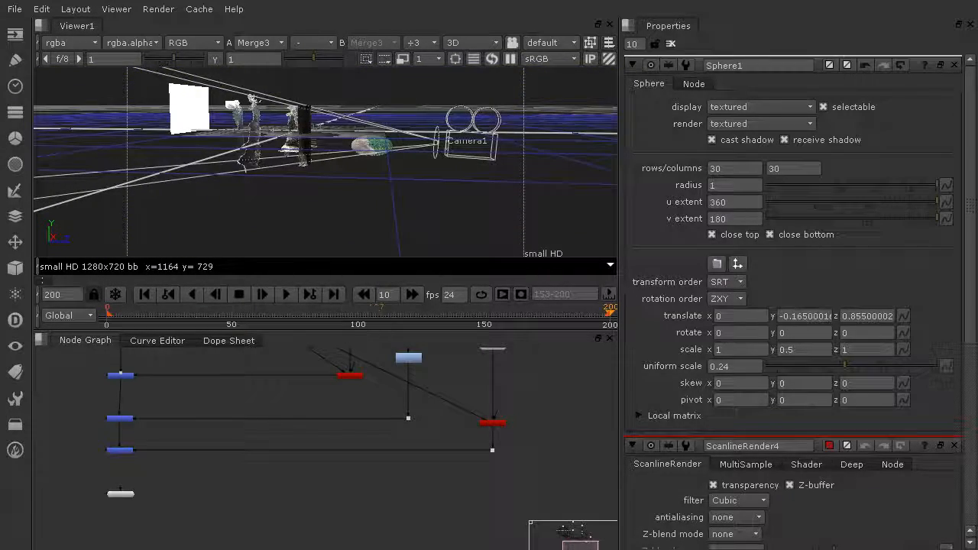
Step: Switch the viewer to 2D and scrub the timeline to check the grassy sphere in the composite, ending at frame 0
left_click(456, 44)
left_click(476, 61)
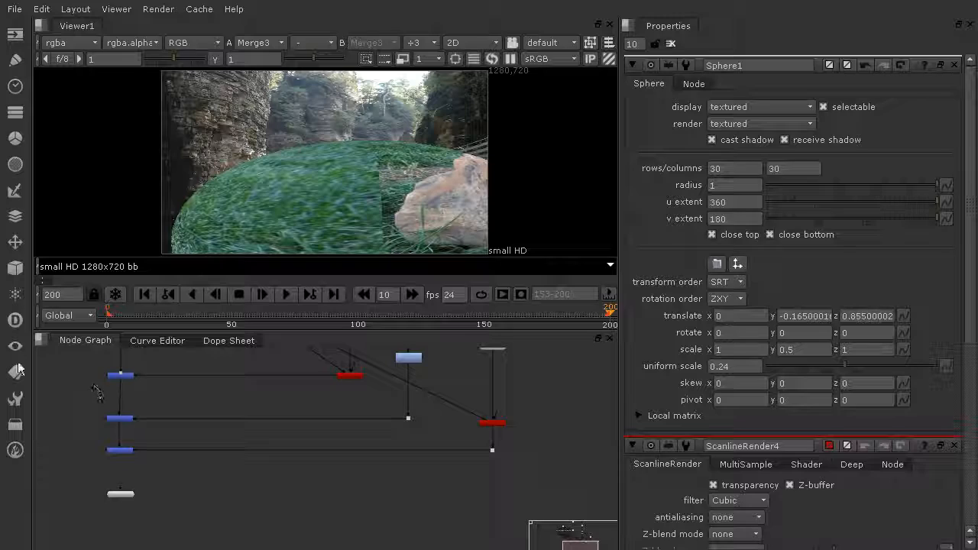
left_click_drag(124, 318, 545, 316)
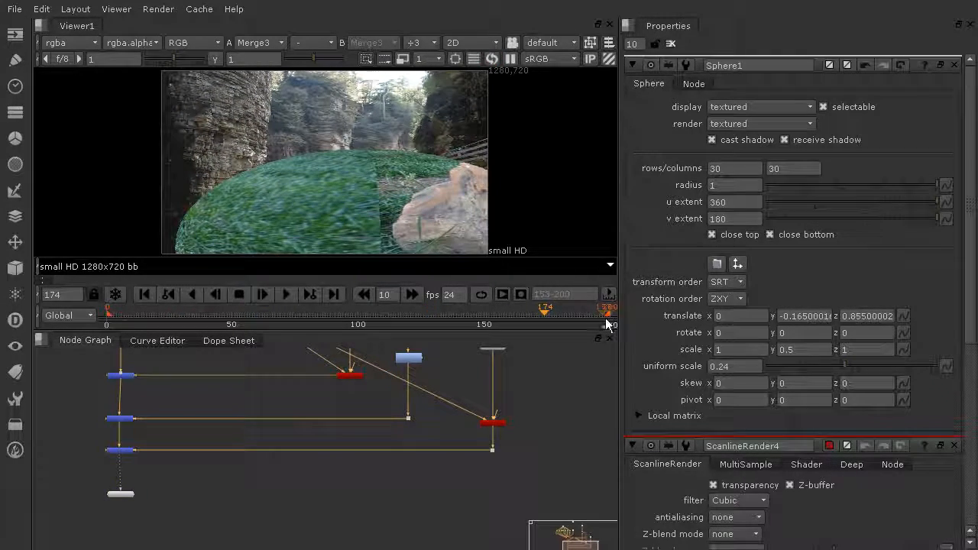
left_click(611, 320)
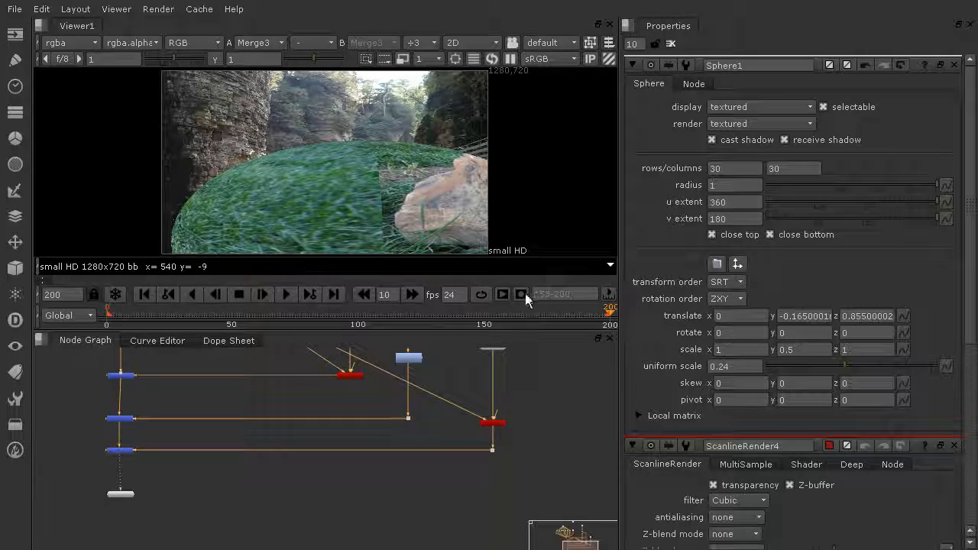
left_click_drag(368, 314, 106, 316)
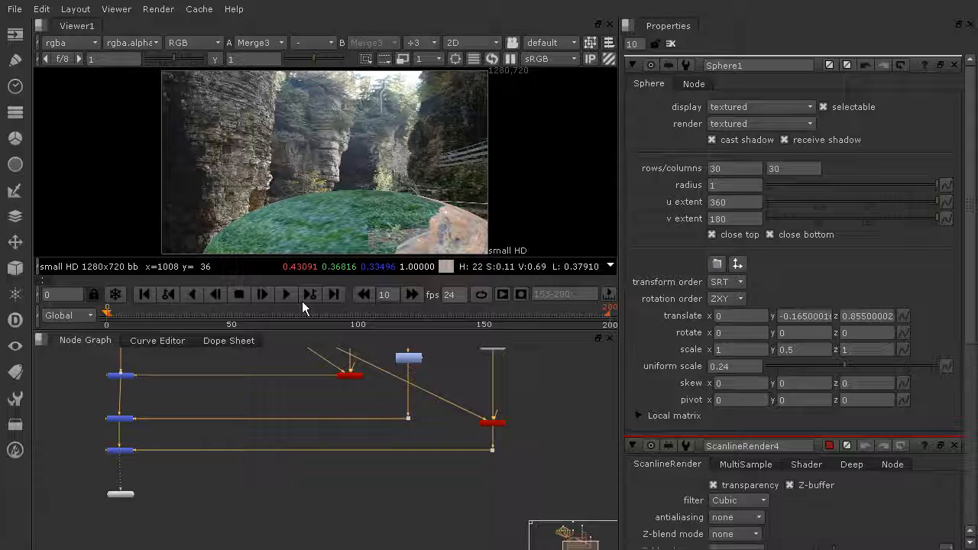
Step: Switch the viewer back to 3D and close all open node properties
left_click(452, 44)
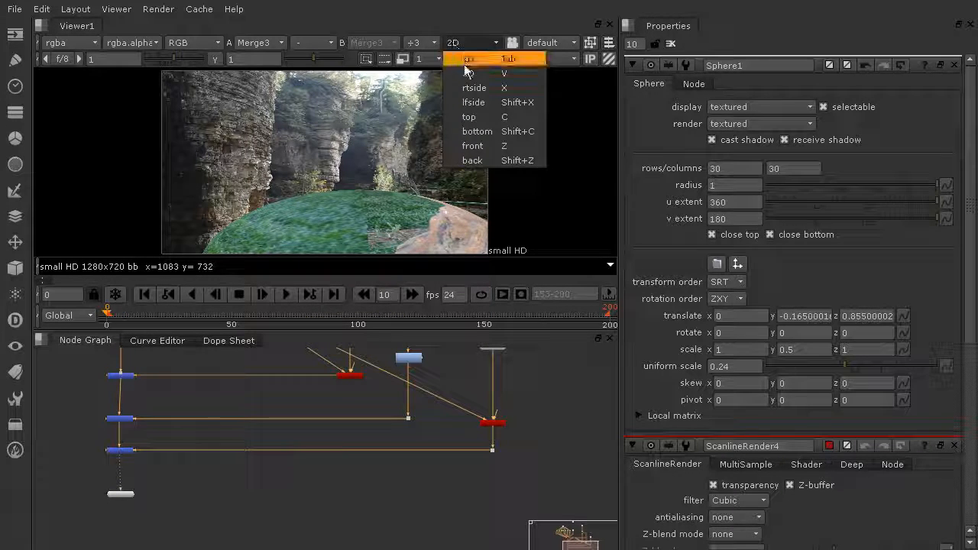
left_click(489, 72)
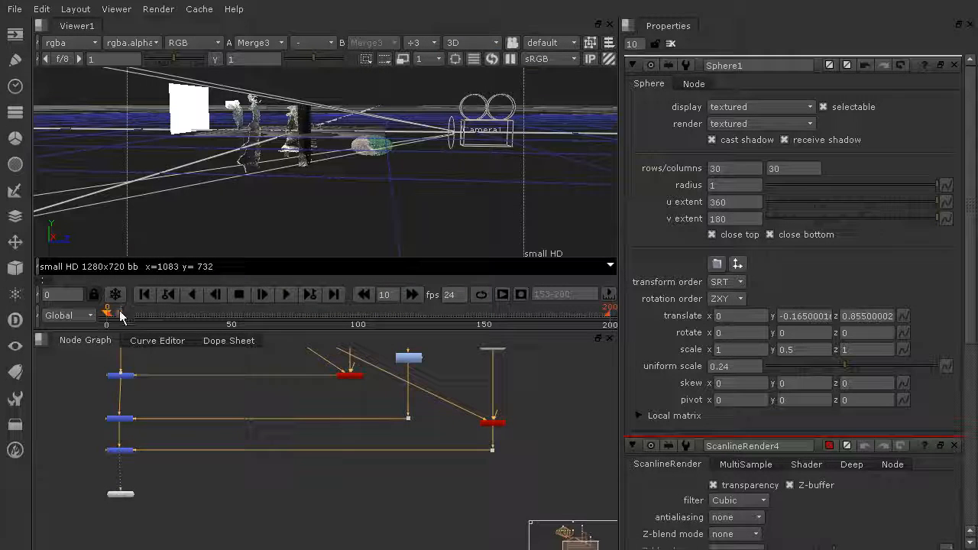
left_click(671, 43)
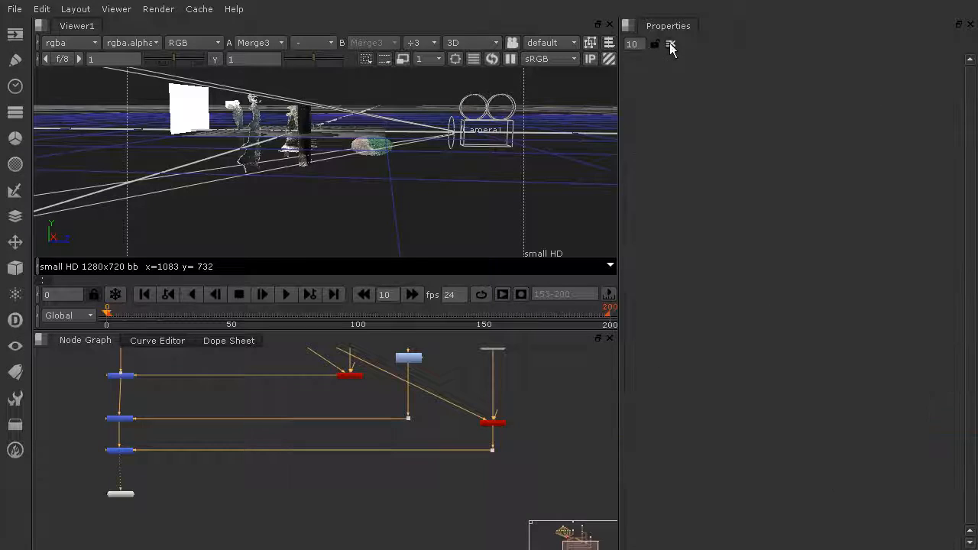
Step: Open Camera1's properties and remove the animation from its X translation
scroll(374, 428, "up", 10)
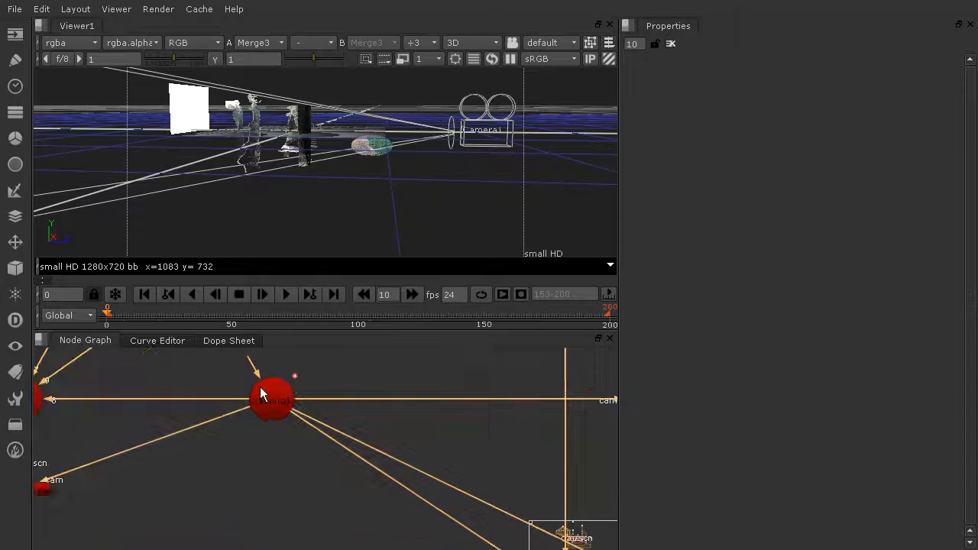
double_click(246, 426)
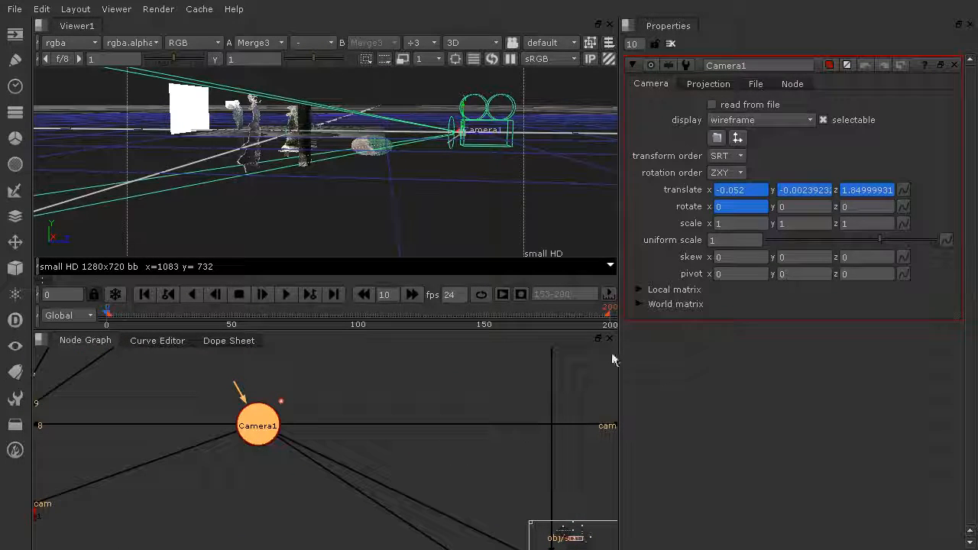
right_click(762, 195)
left_click(806, 227)
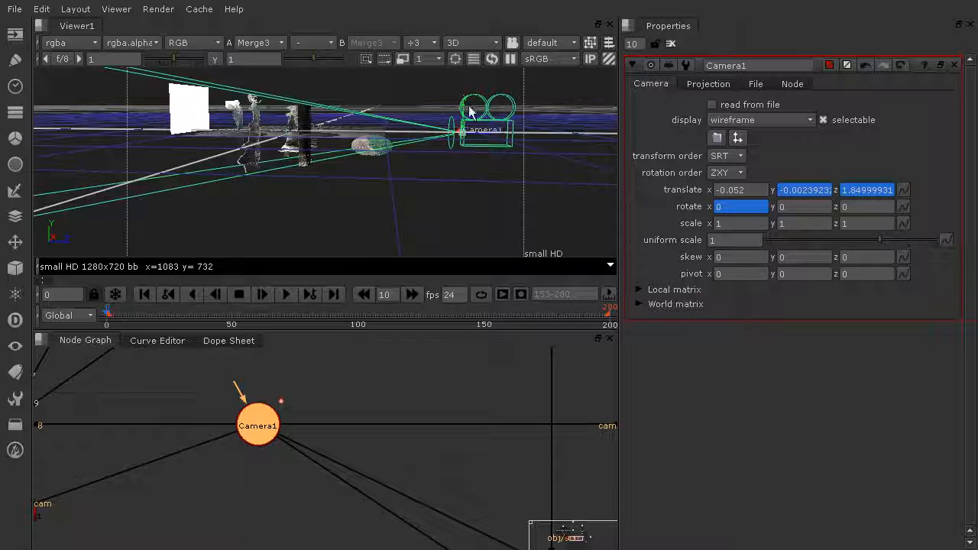
Step: At frame 0, raise Camera1 and move it toward the scene, to about 0.034 in Y and 1.595 in Z
mouse_move(465, 108)
left_mouse_down()
mouse_move(465, 85)
mouse_move(468, 109)
left_mouse_up()
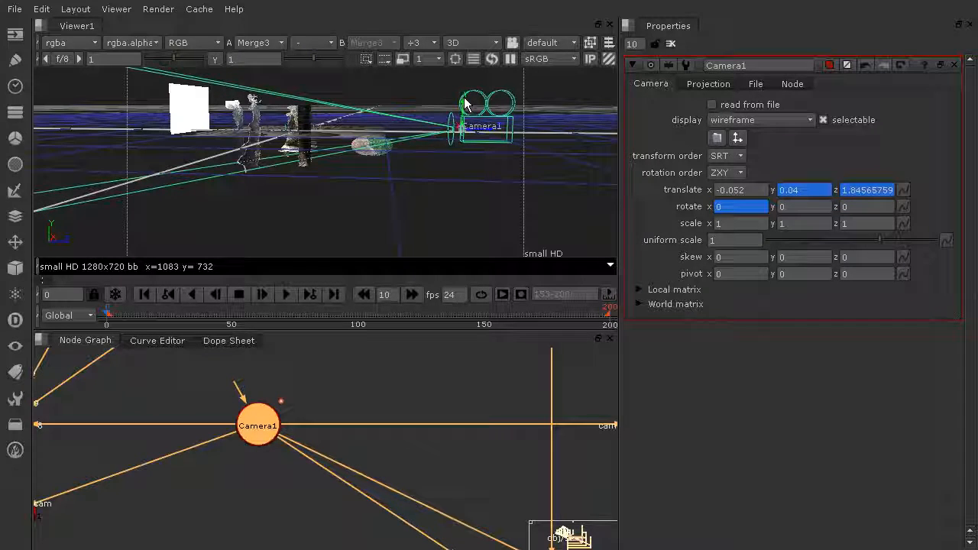
left_click_drag(485, 145, 319, 157, "ctrl")
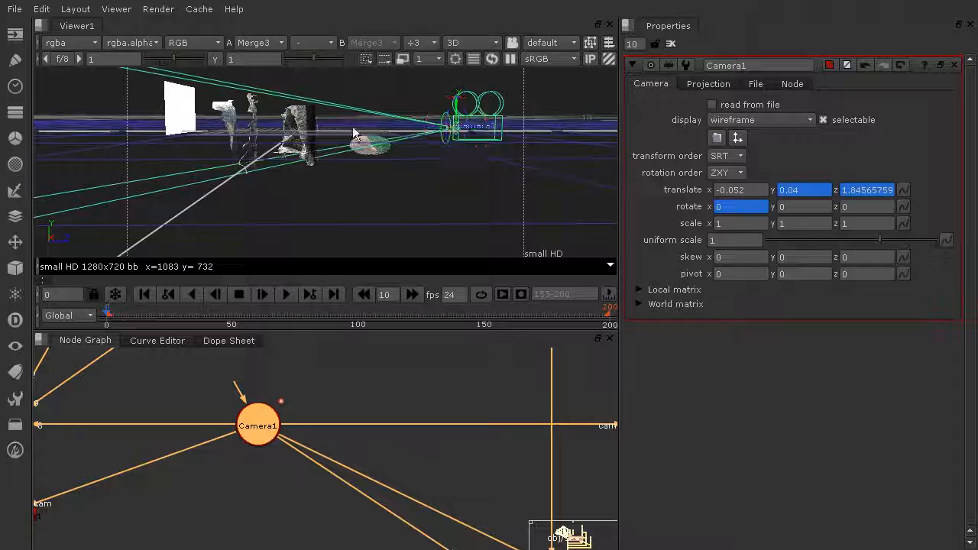
left_click_drag(447, 156, 344, 172, "ctrl")
key("ctrl+z")
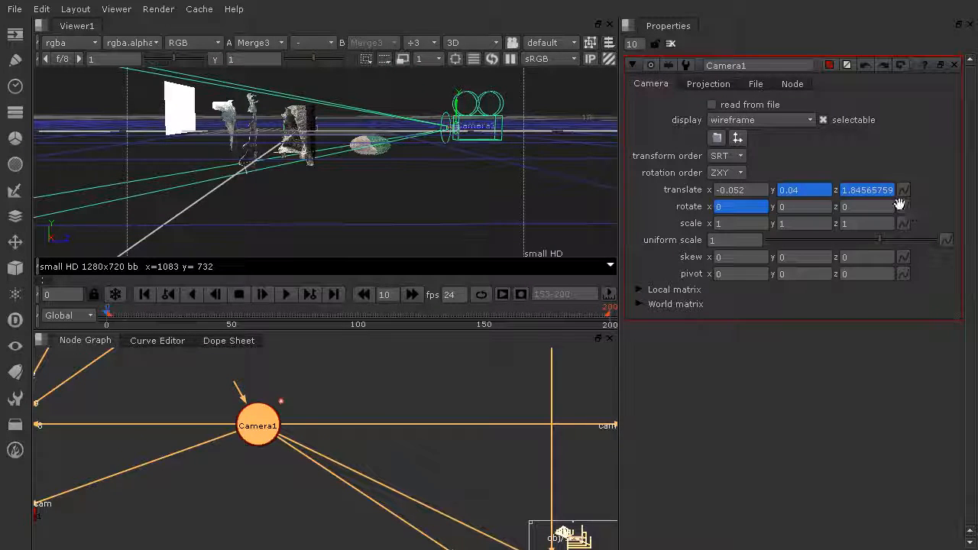
left_click_drag(479, 128, 453, 128)
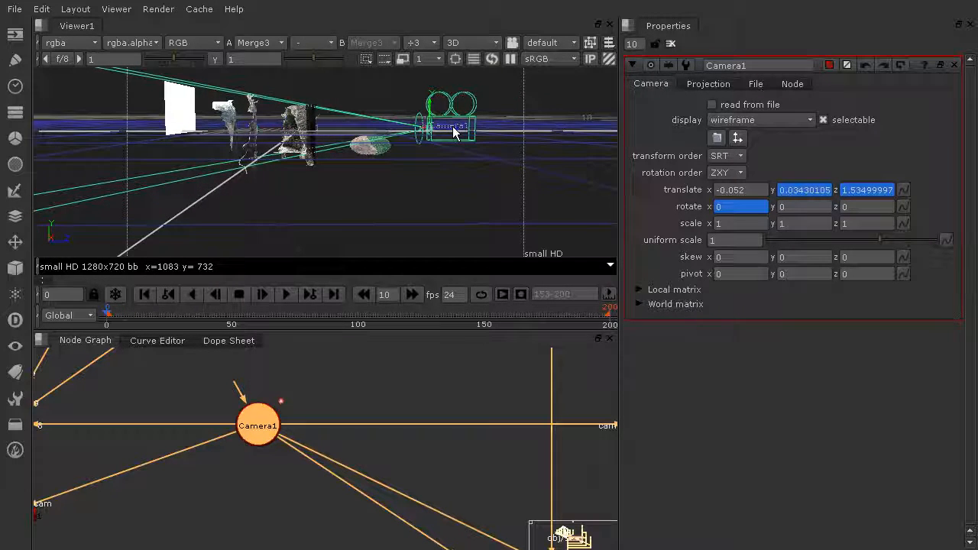
left_click_drag(453, 129, 459, 130)
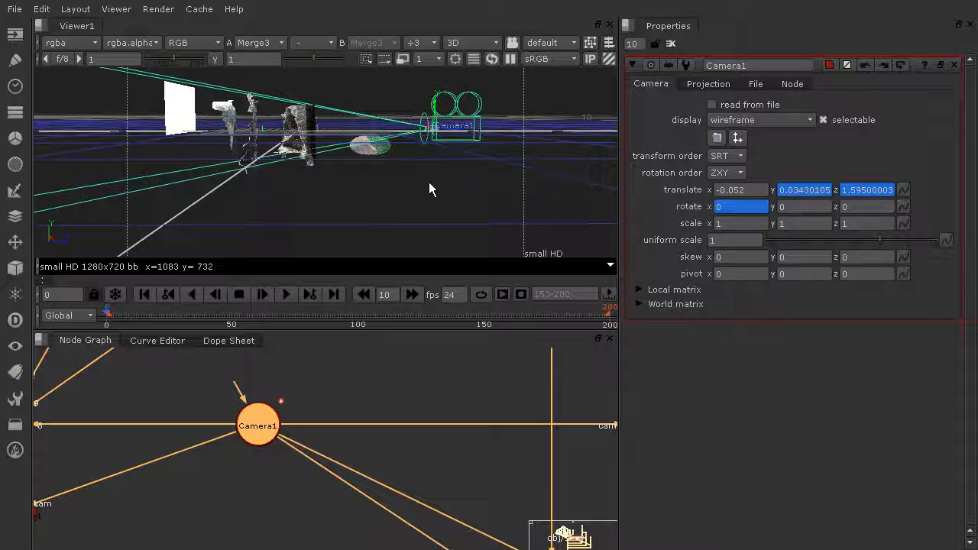
Step: Go to frame 200 and set Camera1's X rotation to -5
left_click(610, 324)
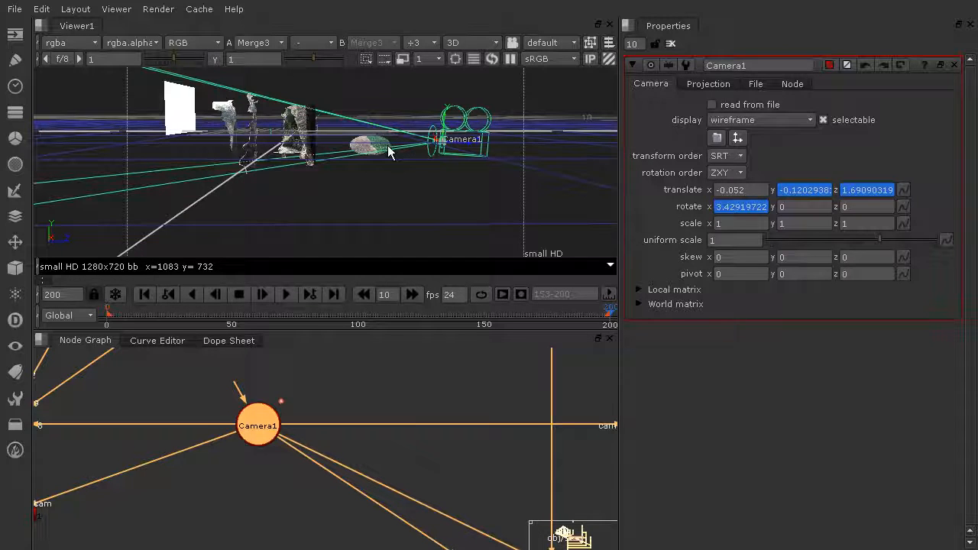
left_click(718, 207)
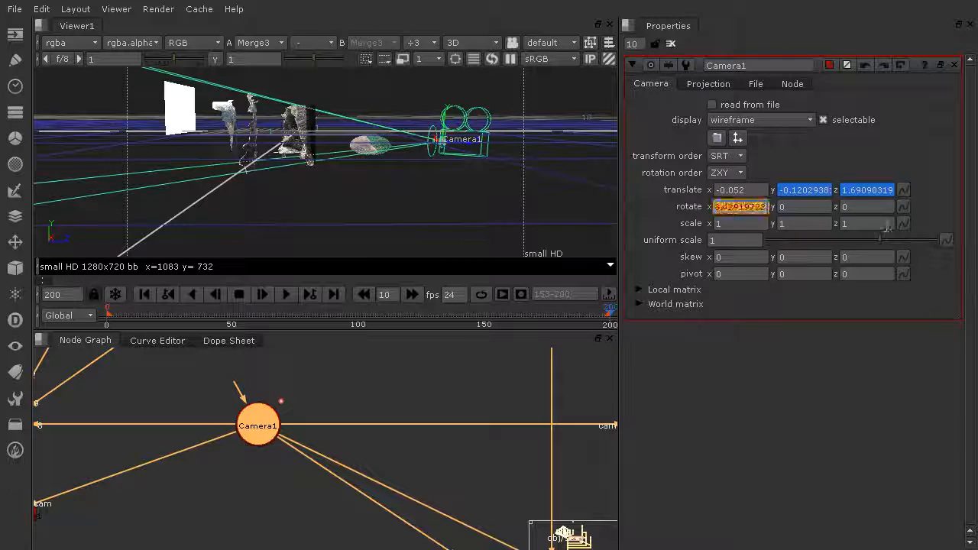
type("-5")
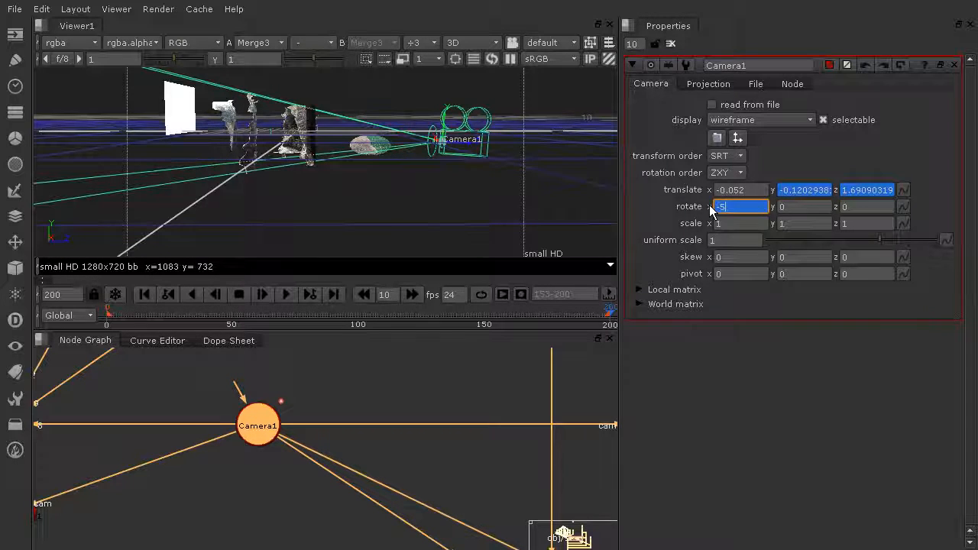
key("Return")
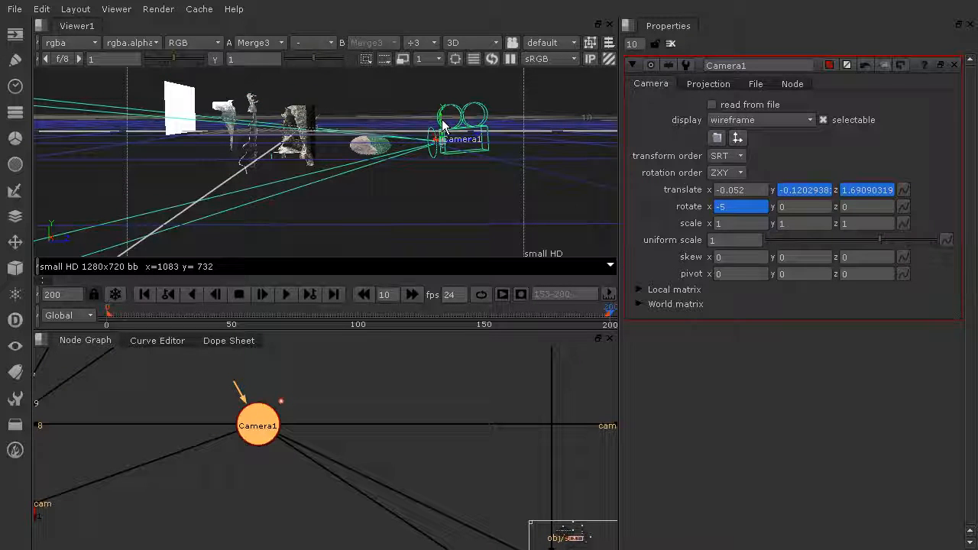
Step: Raise Camera1 at frame 200 and move it toward the scene, to about 0.136 in Y and 1.438 in Z
left_click_drag(443, 126, 446, 102)
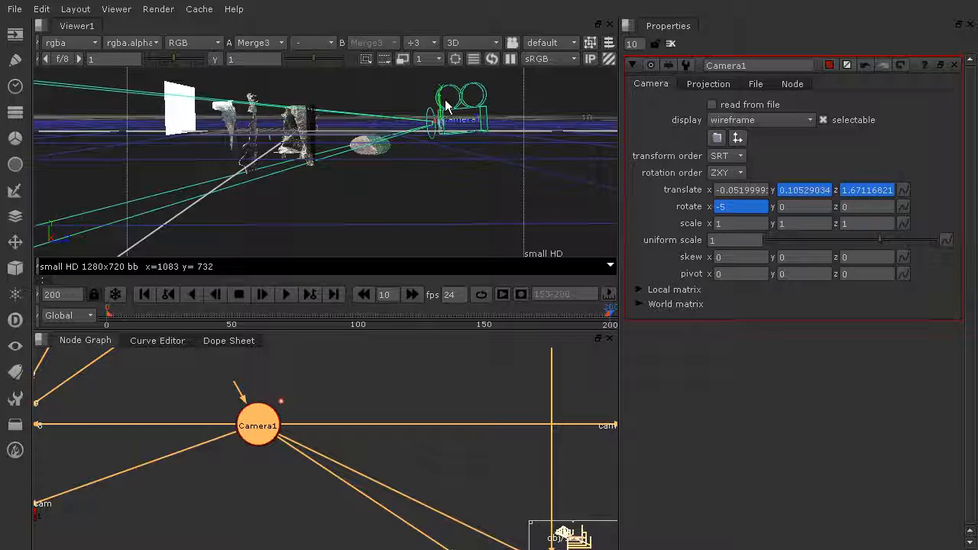
left_click_drag(446, 105, 450, 101)
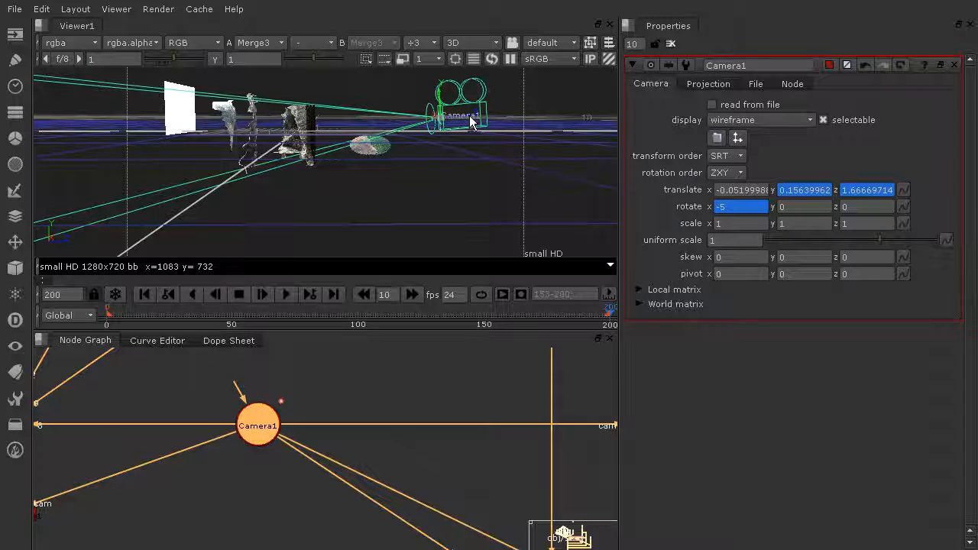
left_click_drag(470, 120, 452, 120)
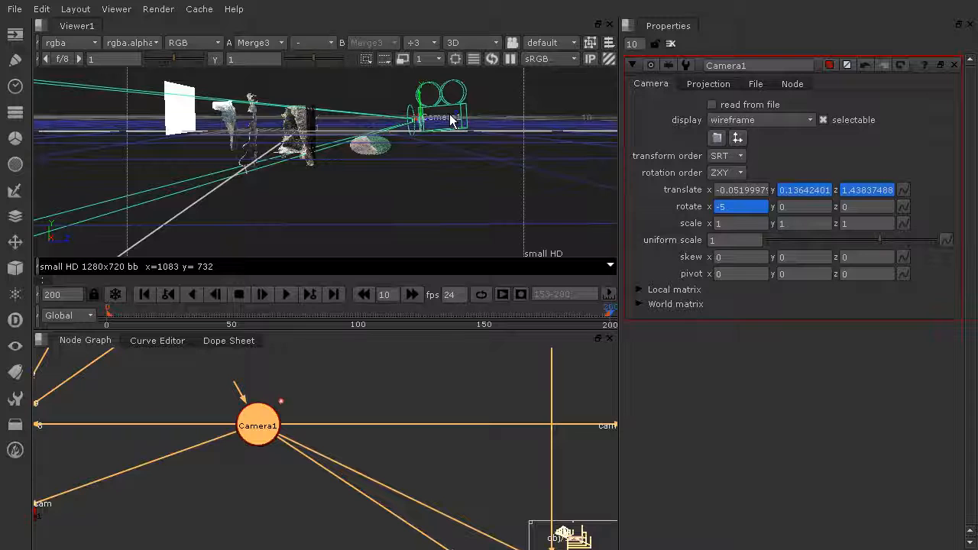
Step: Switch the viewer to 2D and scrub the timeline from frame 0 to check the camera move in the composite
left_click(478, 43)
left_click(482, 62)
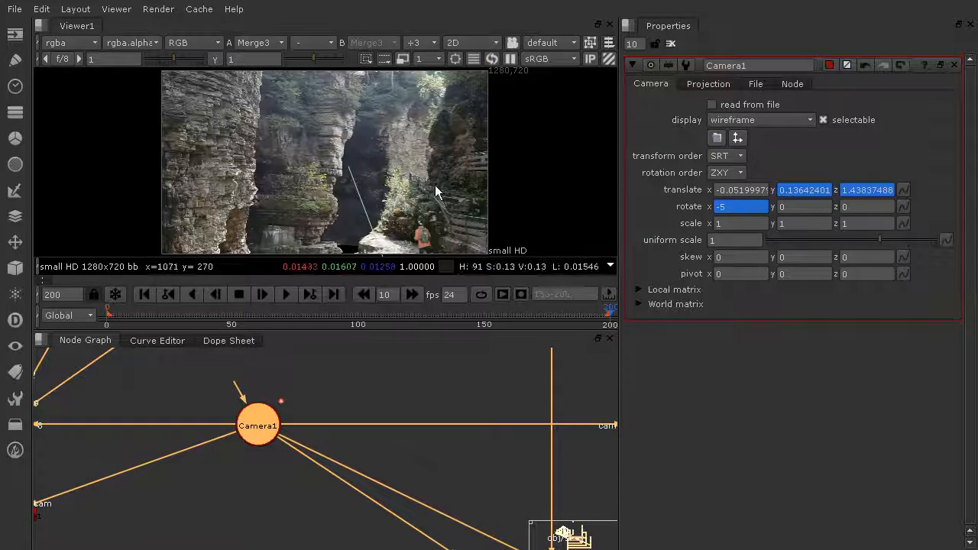
left_click(448, 327)
left_click_drag(449, 340, 448, 365)
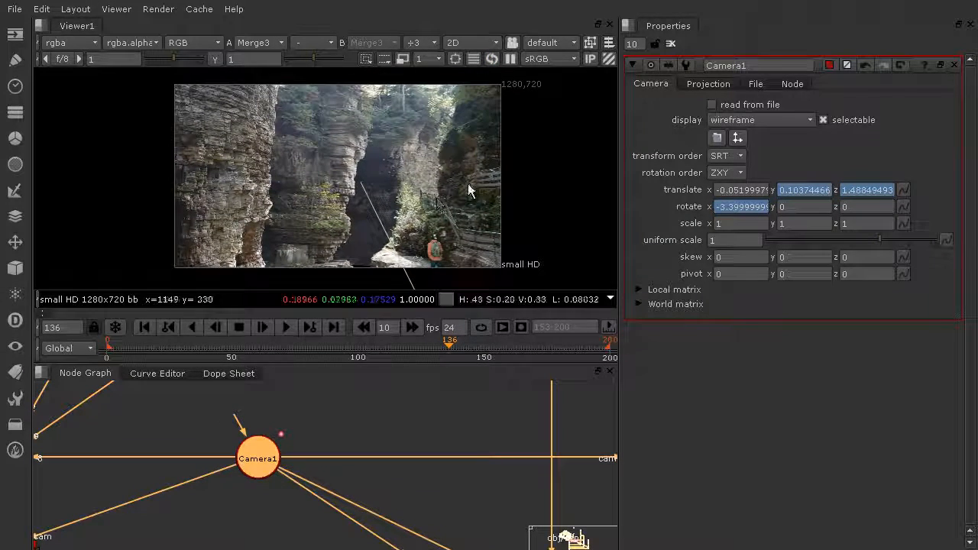
left_click(107, 348)
left_click_drag(125, 345, 227, 347)
left_click_drag(311, 347, 540, 352)
Step: At frame 200, set Camera1's X rotation to -4 and lower it to about 0.06 in Y, checking the result in 2D
left_click(607, 364)
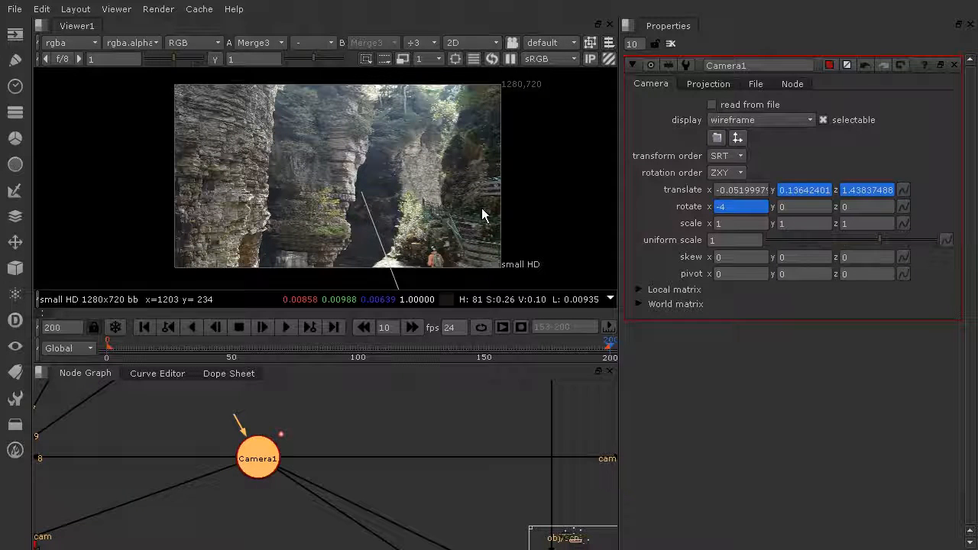
left_click(471, 42)
left_click(481, 74)
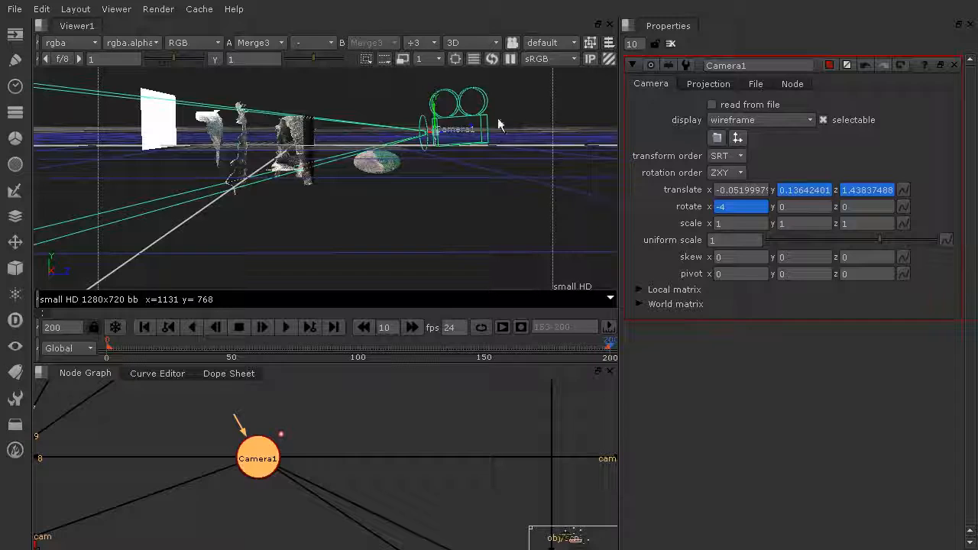
left_click_drag(434, 108, 435, 119)
left_click(474, 42)
left_click(489, 55)
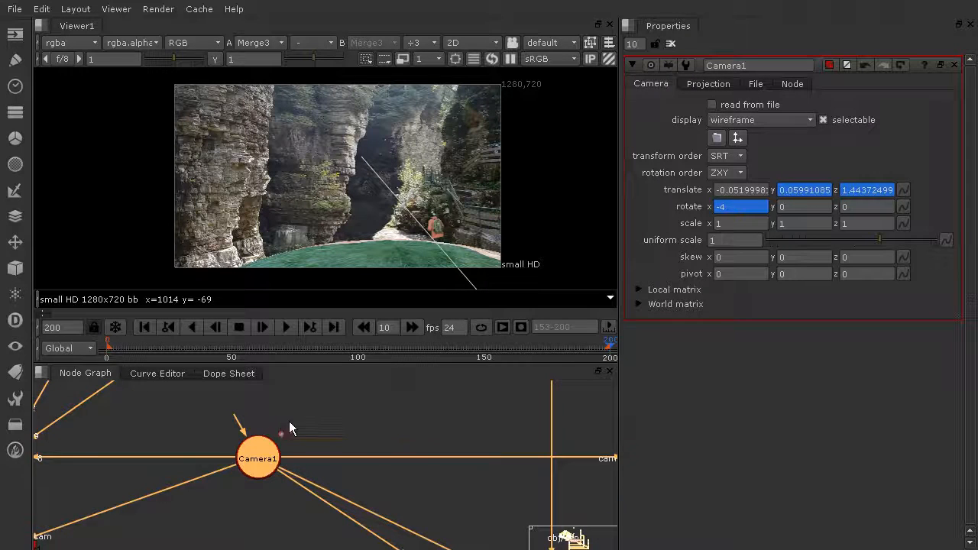
Step: Open the Sphere1 node's properties and return to frame 0
scroll(283, 423, "down", 5)
double_click(482, 472)
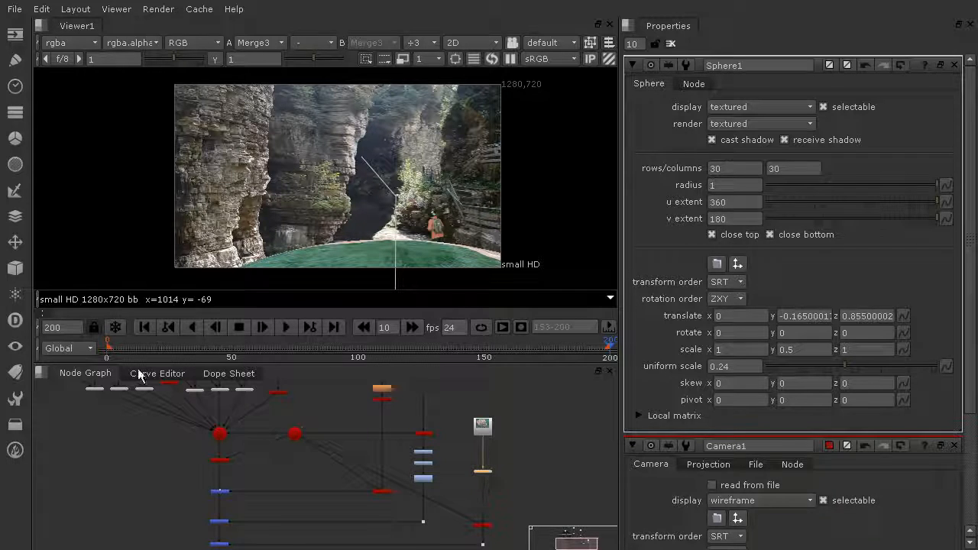
left_click(107, 352)
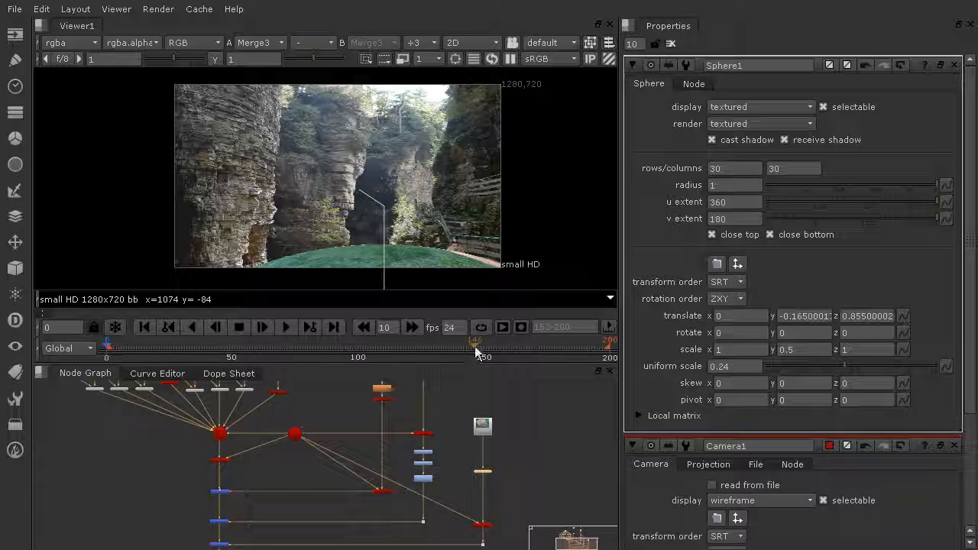
mouse_move(534, 247)
middle_mouse_down()
mouse_move(533, 224)
mouse_move(526, 244)
middle_mouse_up()
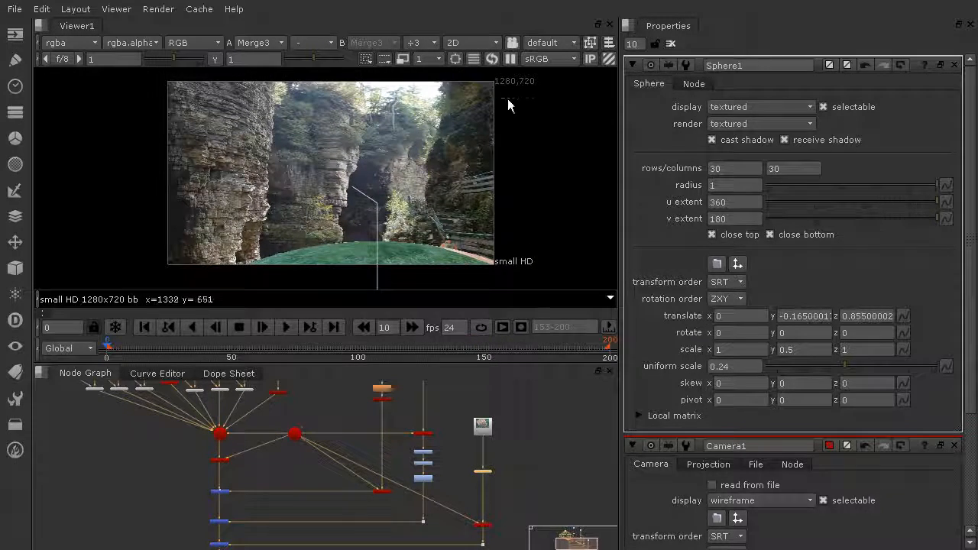
Step: Lower Camera1 slightly at frame 0 in the 3D view and switch the viewer back to 2D
left_click(459, 45)
left_click(460, 56)
left_click(461, 48)
left_click(473, 71)
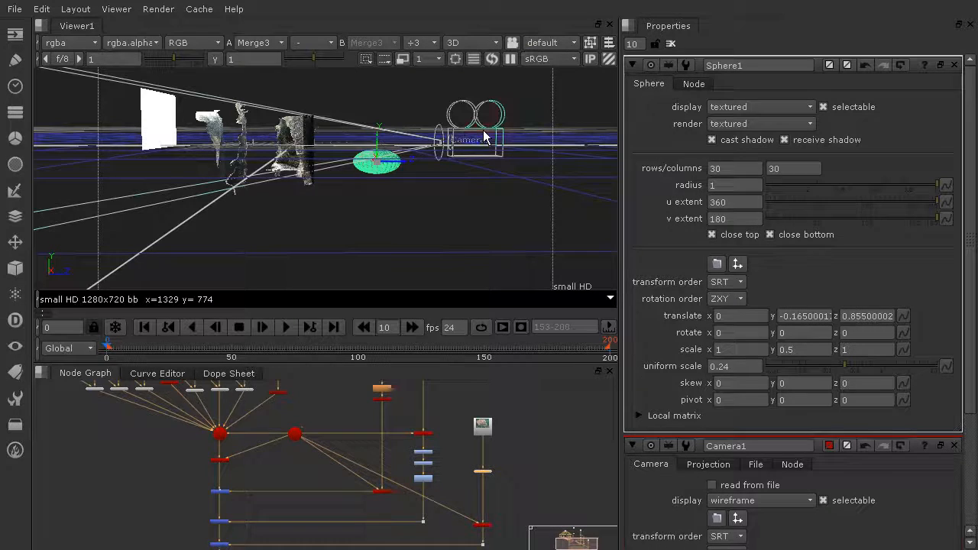
left_click(484, 137)
left_click_drag(451, 122, 453, 128)
left_click(467, 43)
left_click(472, 60)
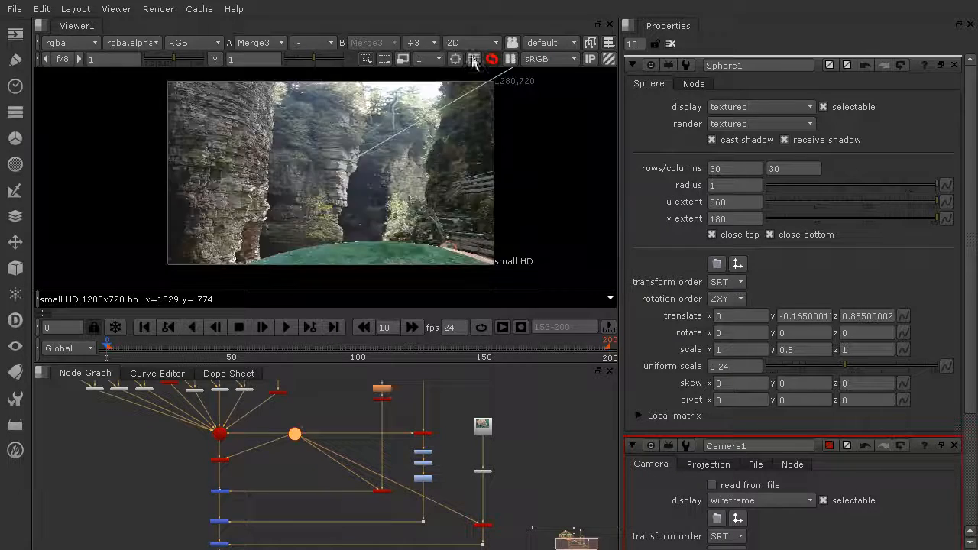
Step: Select Sphere1 and move it down and sideways in the composite, to about 0.10 in X and -0.227 in Y
left_click(488, 473)
scroll(450, 227, "down", 3)
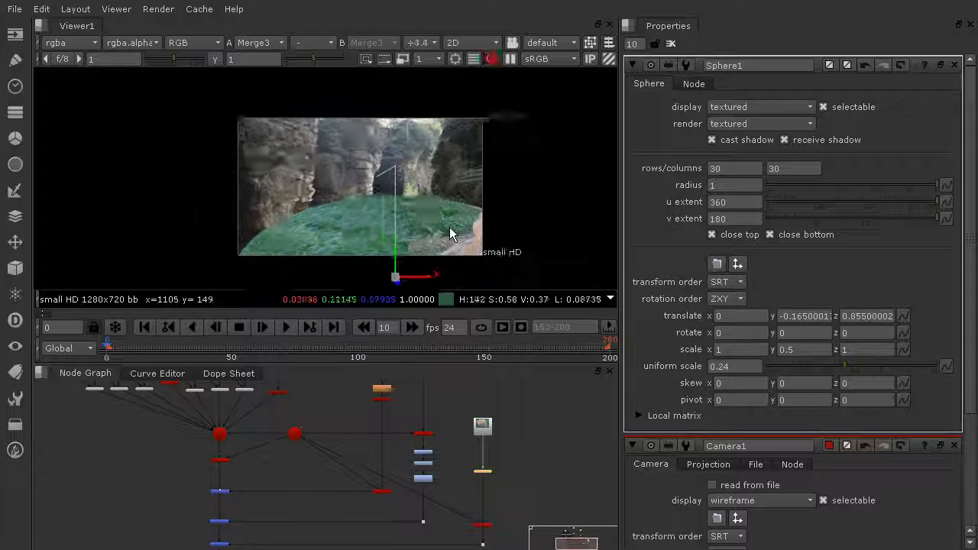
left_click_drag(403, 240, 403, 258)
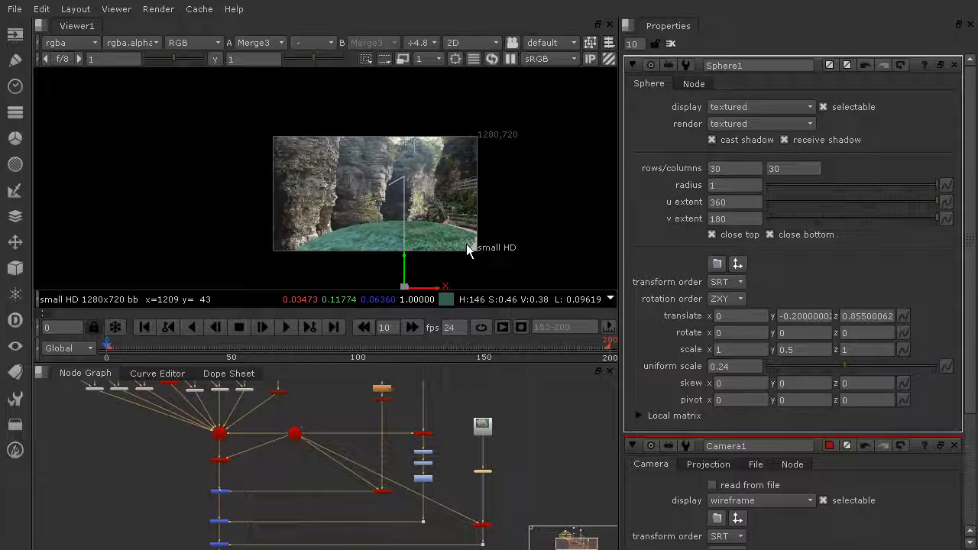
middle_click_drag(466, 244, 443, 179)
left_click_drag(386, 203, 466, 242)
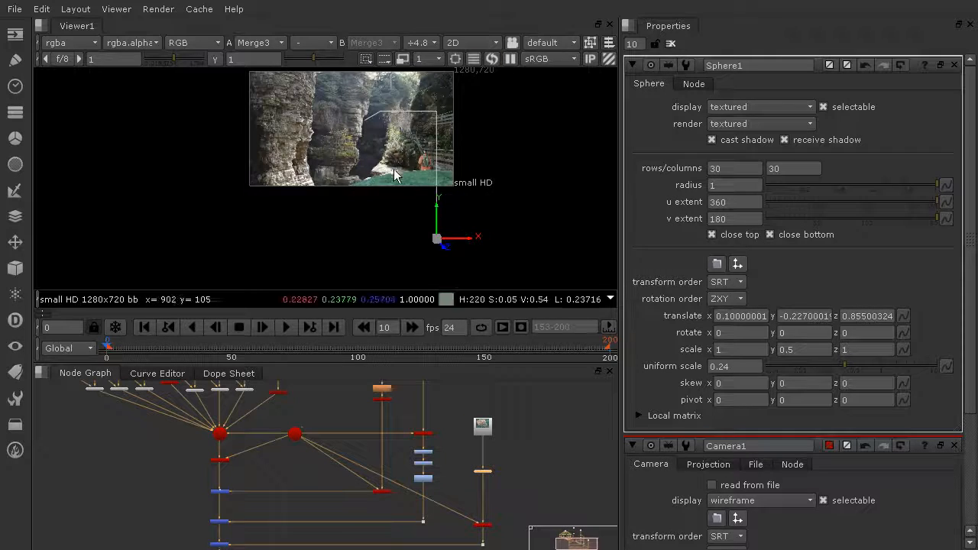
Step: Step through the timeline to frame 200 and examine the sphere's coverage and the ground beside the walkway
scroll(394, 168, "up", 3)
left_click(150, 353)
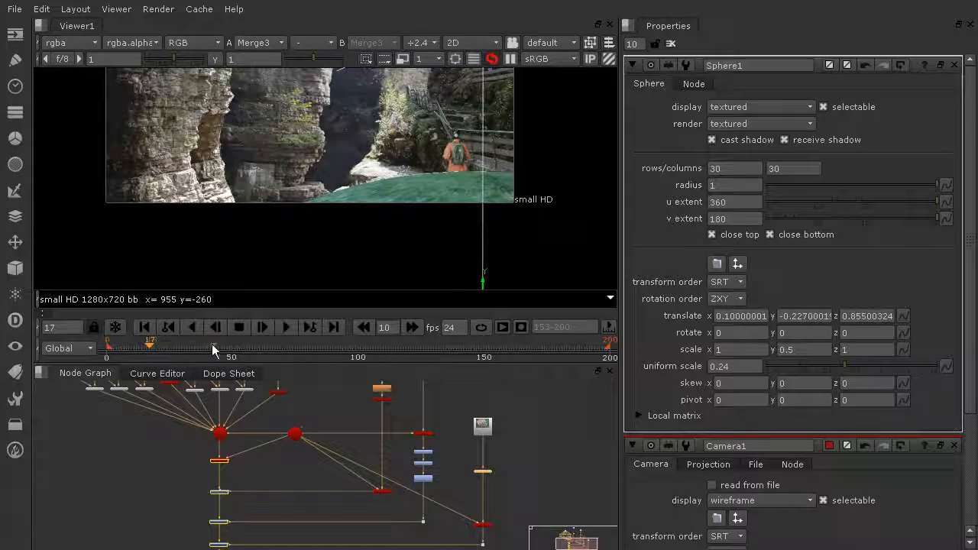
left_click(249, 350)
left_click(329, 346)
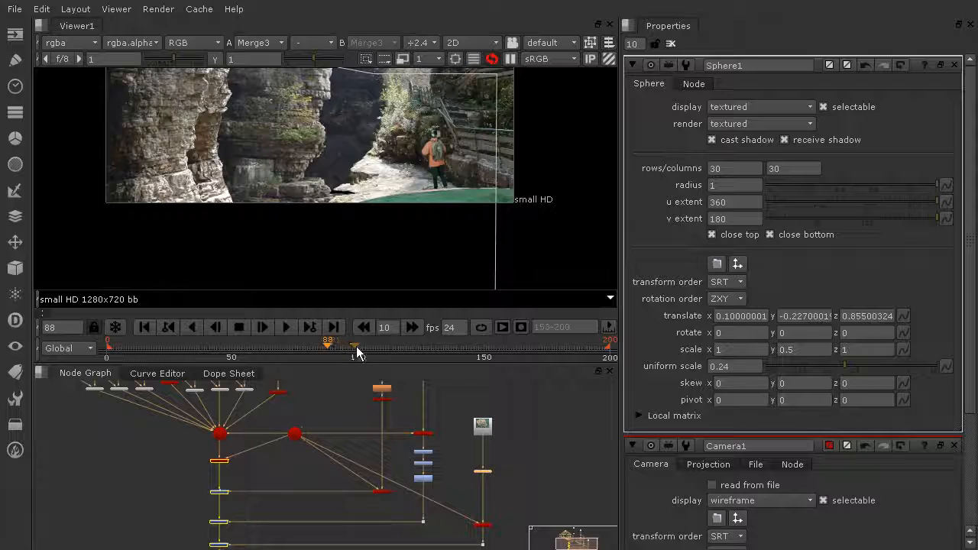
left_click(378, 346)
left_click(440, 347)
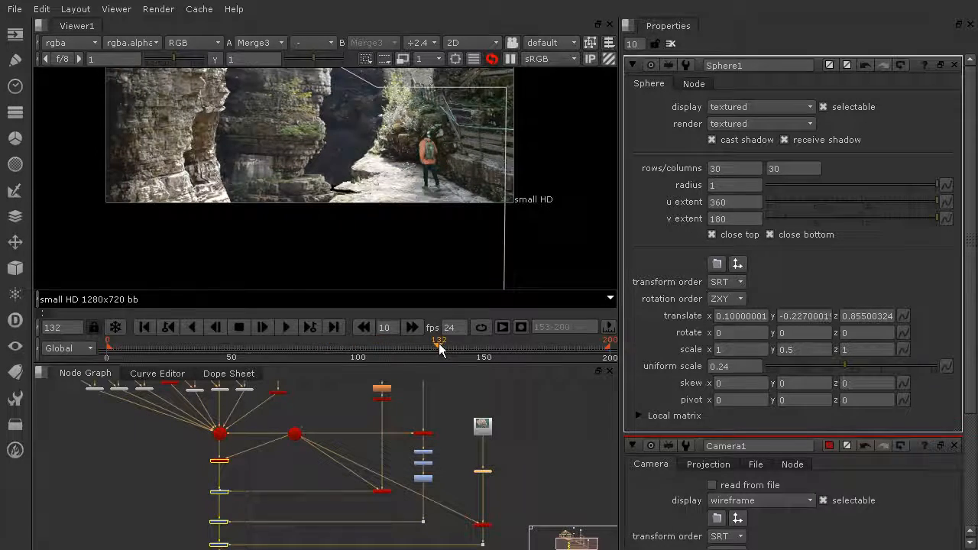
left_click(484, 348)
left_click(530, 346)
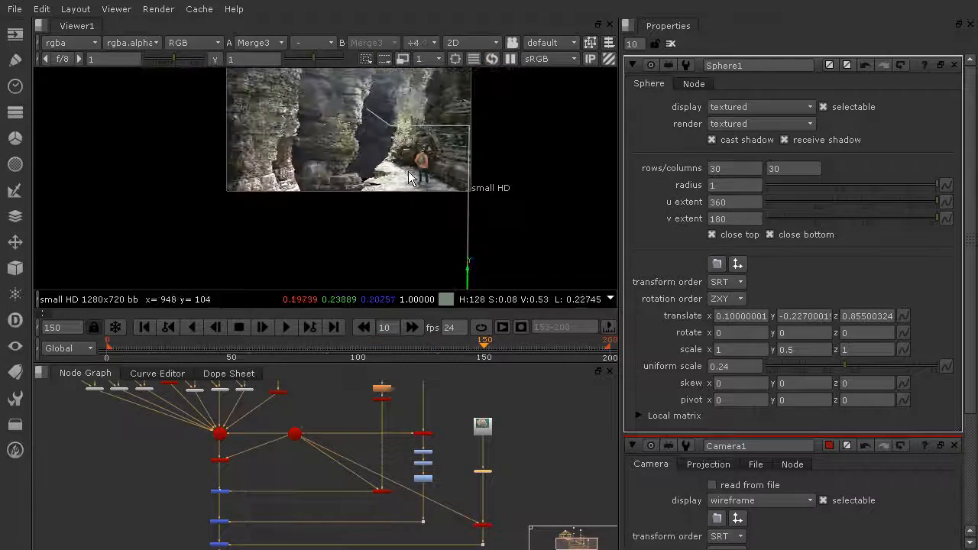
left_click(576, 350)
left_click(610, 356)
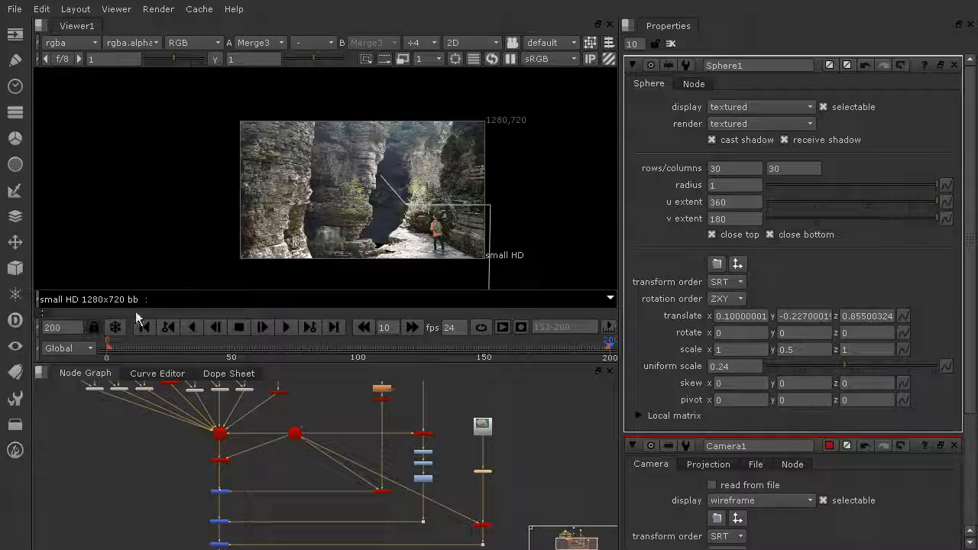
scroll(392, 197, "up", 3)
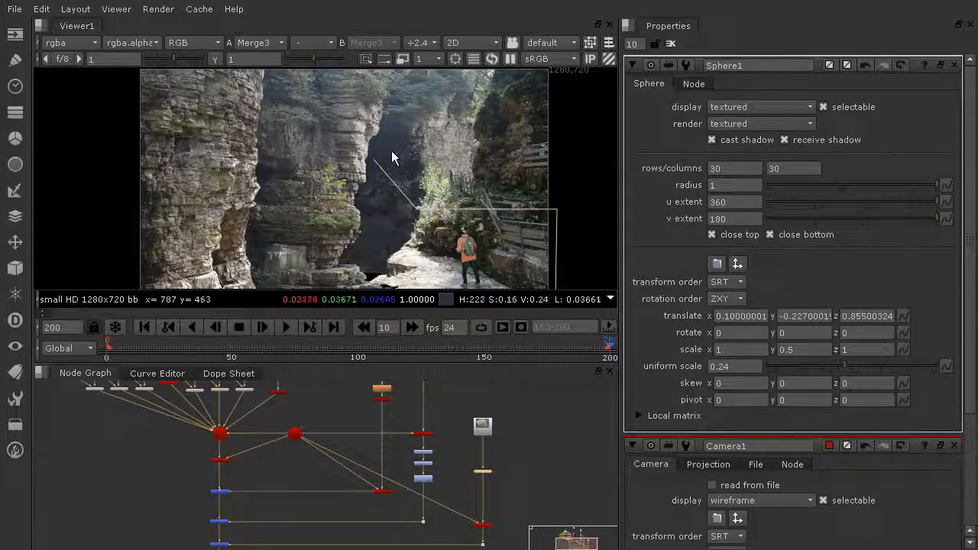
scroll(377, 258, "down", 2)
scroll(377, 258, "up", 2)
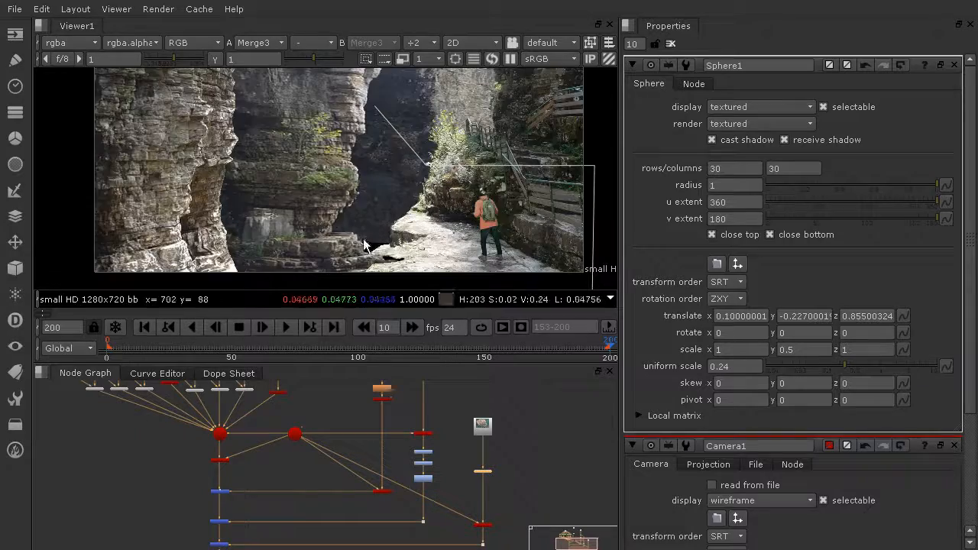
scroll(395, 157, "down", 2)
scroll(392, 95, "up", 1)
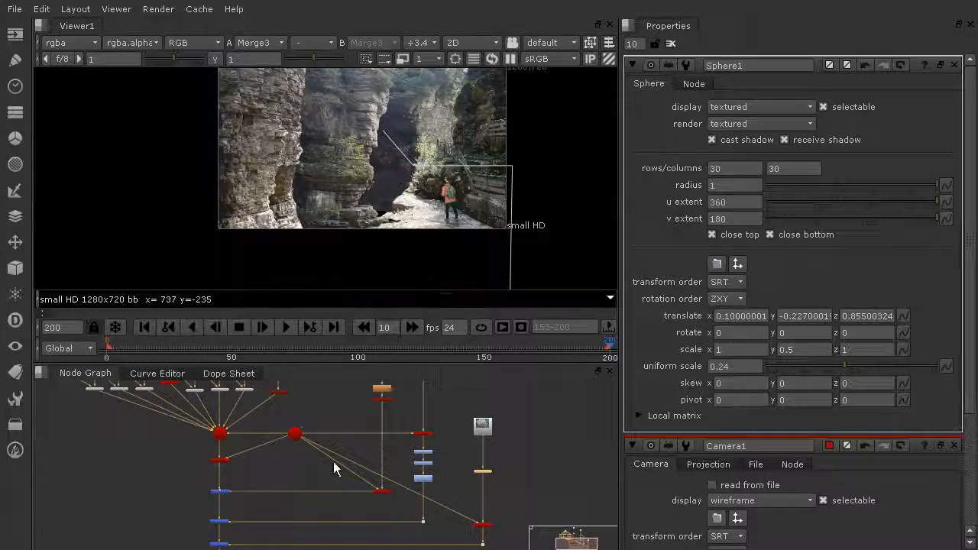
Step: Lower Cylinder1 to about -0.198 in Y at frame 200 and check its placement between frames 0 and 200
scroll(226, 403, "up", 5)
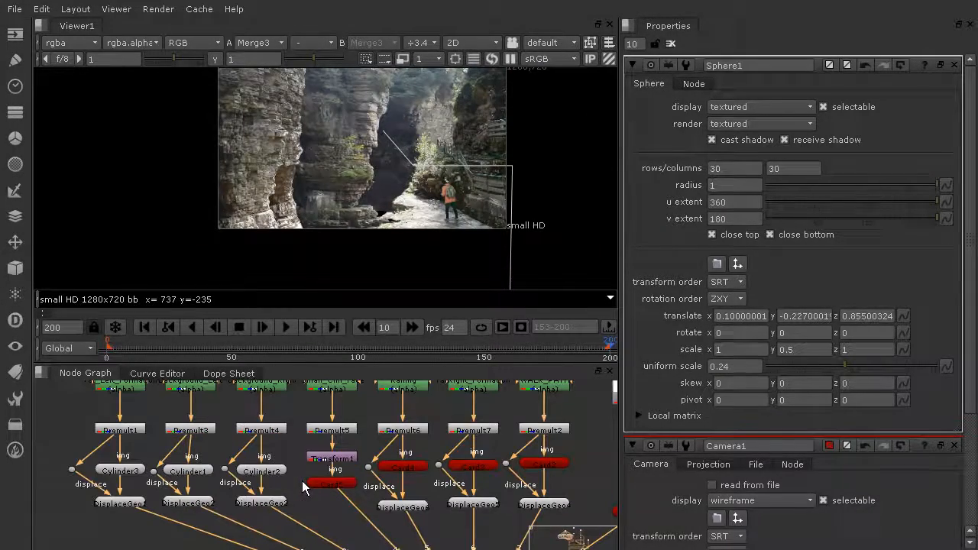
middle_click_drag(214, 472, 279, 501)
double_click(258, 500)
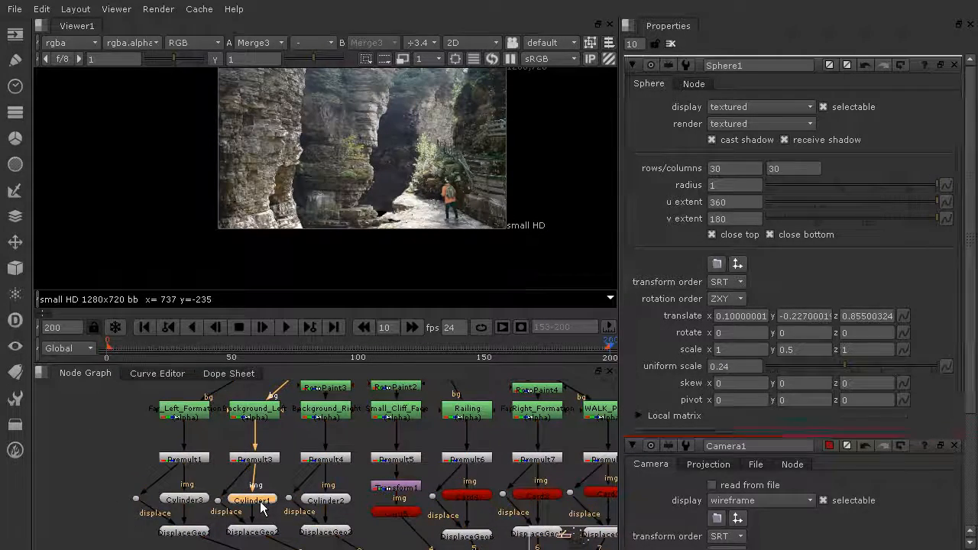
left_click_drag(342, 114, 338, 129)
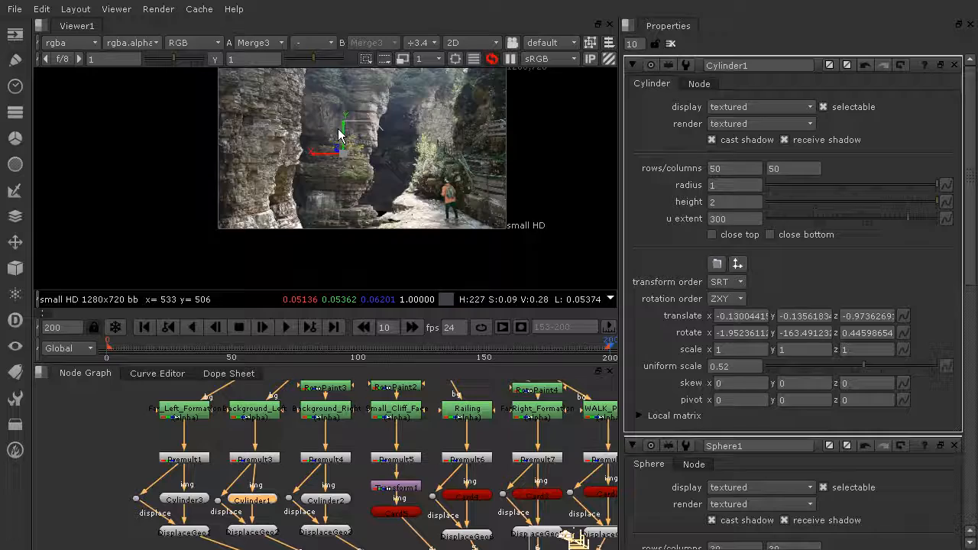
middle_click_drag(397, 131, 407, 159)
left_click_drag(353, 160, 356, 178)
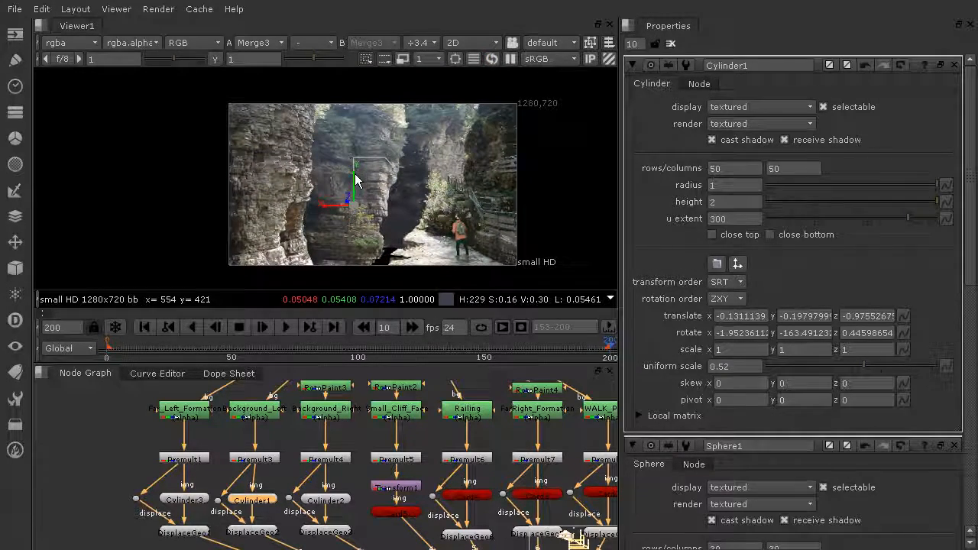
left_click(111, 348)
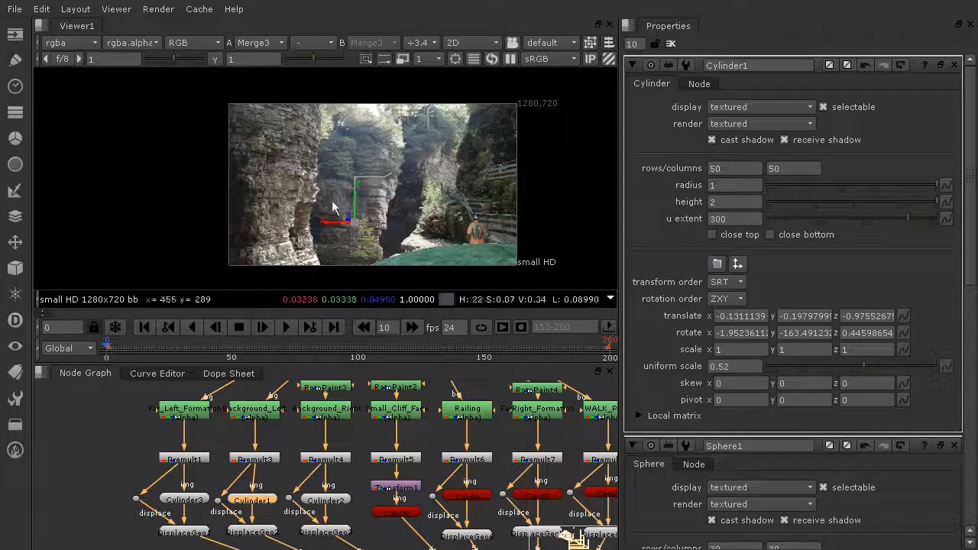
left_click(124, 347)
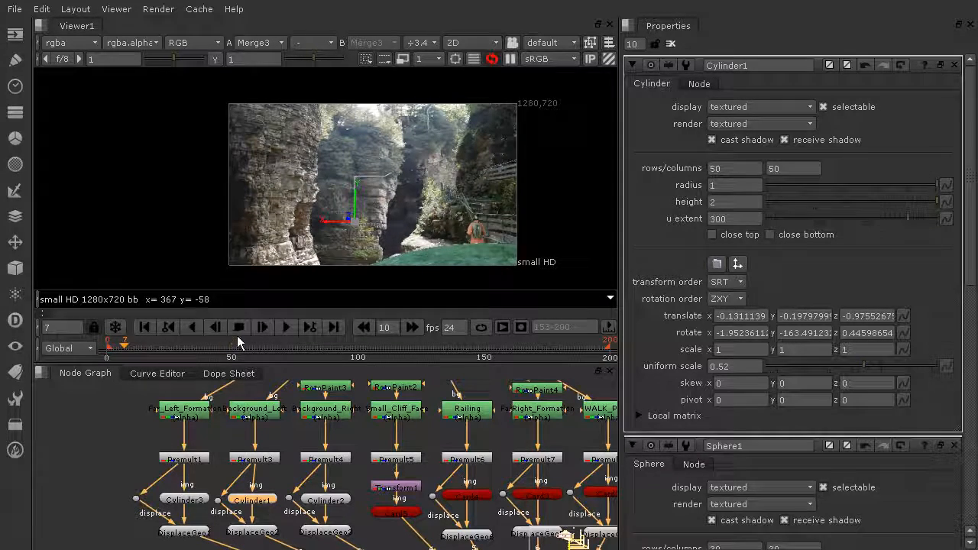
left_click(462, 348)
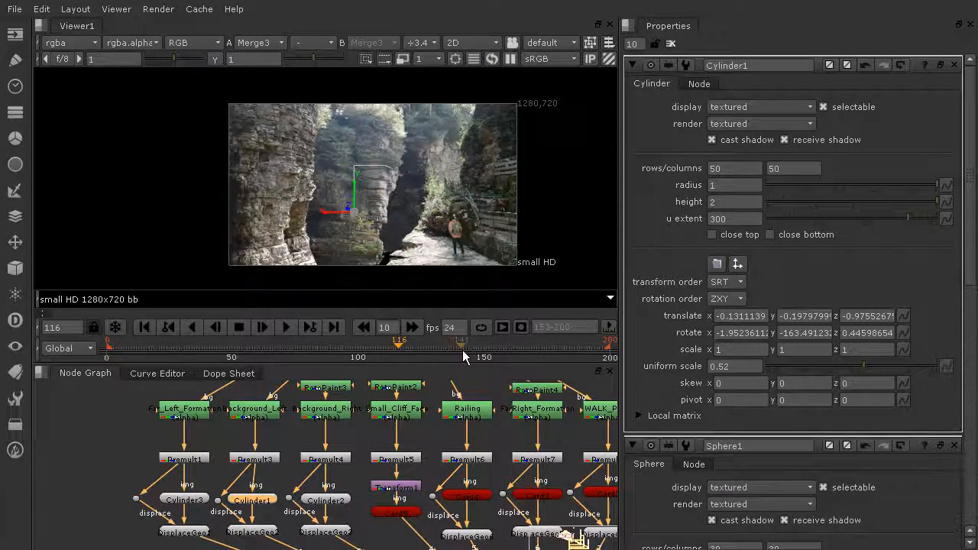
left_click(609, 350)
Step: Open Cylinder2 and lower it to -0.152 in Y, judging its position at frames 0 and 200
middle_click_drag(409, 221, 405, 209)
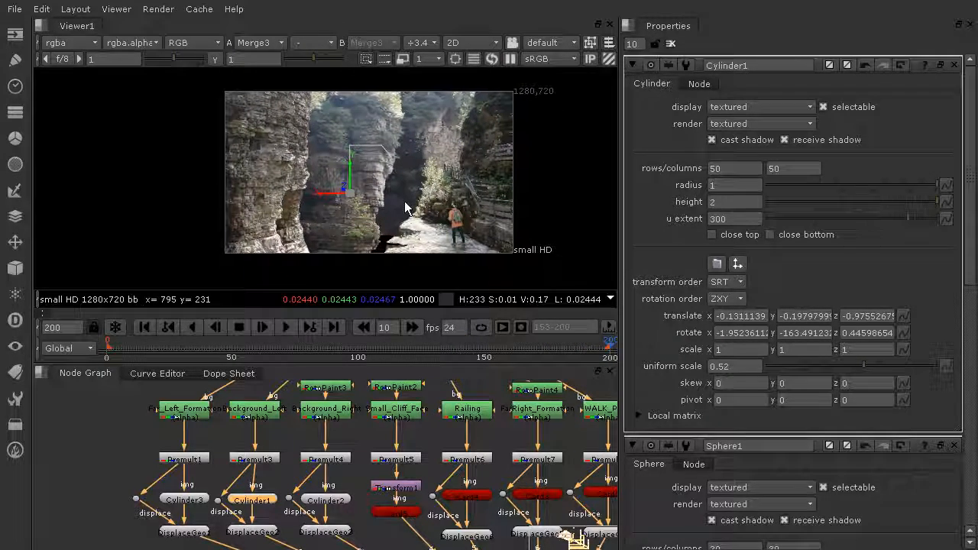
double_click(335, 500)
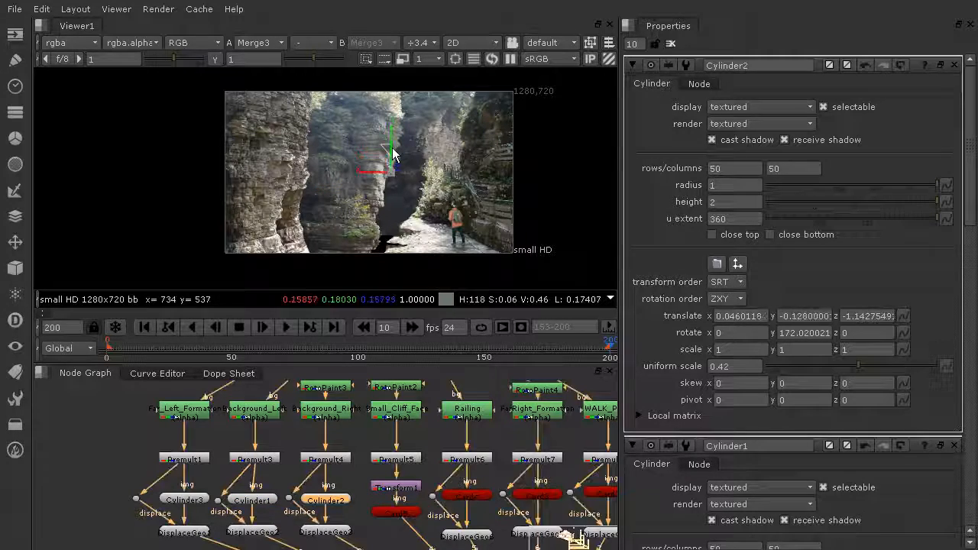
left_click_drag(393, 155, 393, 161)
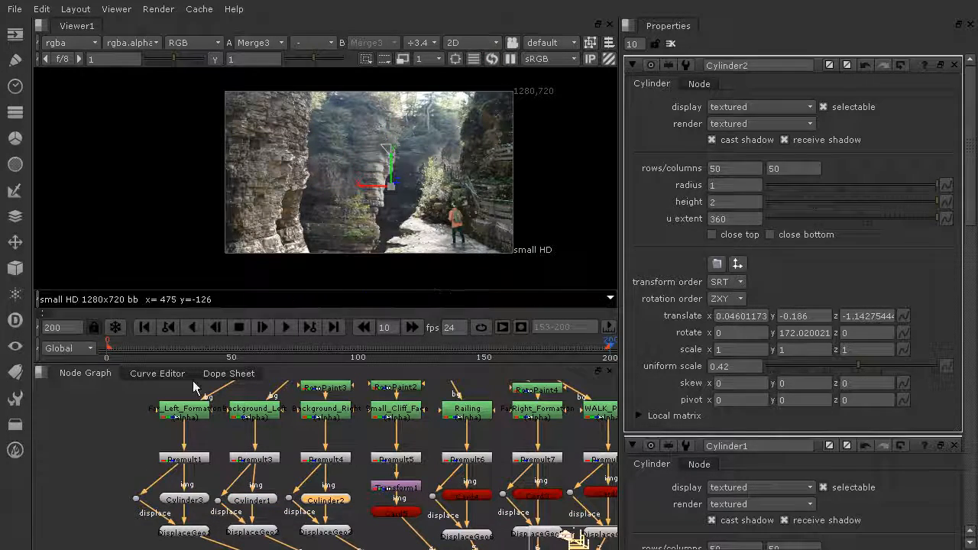
left_click(109, 358)
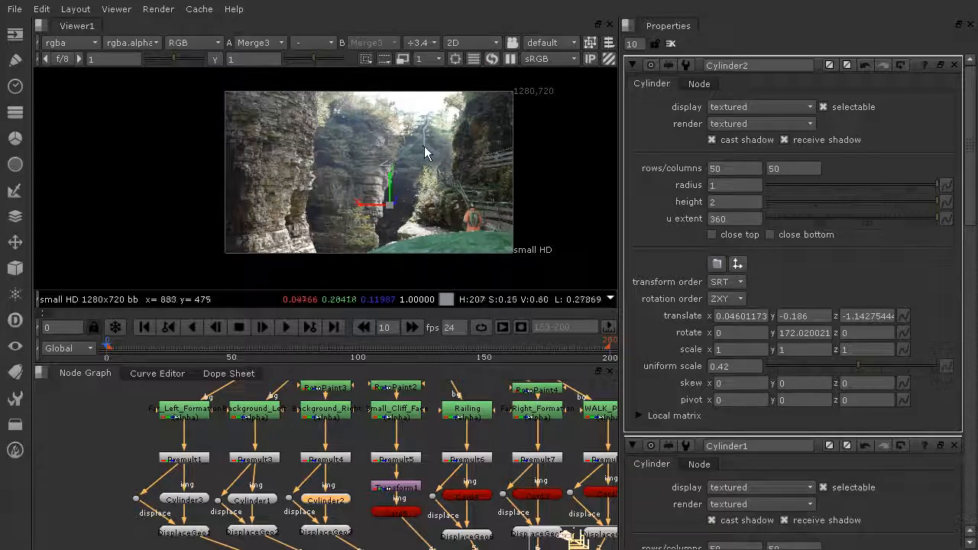
left_click_drag(391, 185, 391, 179)
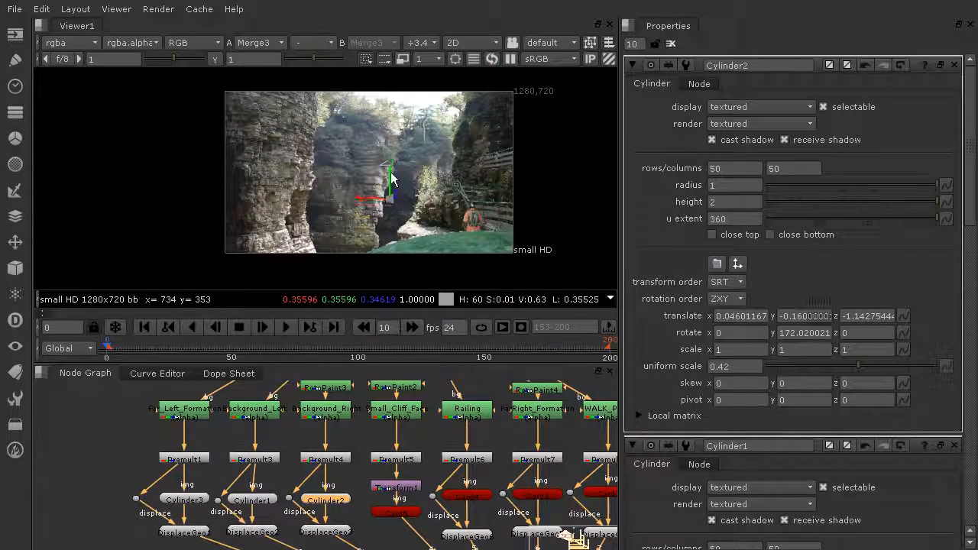
left_click(610, 356)
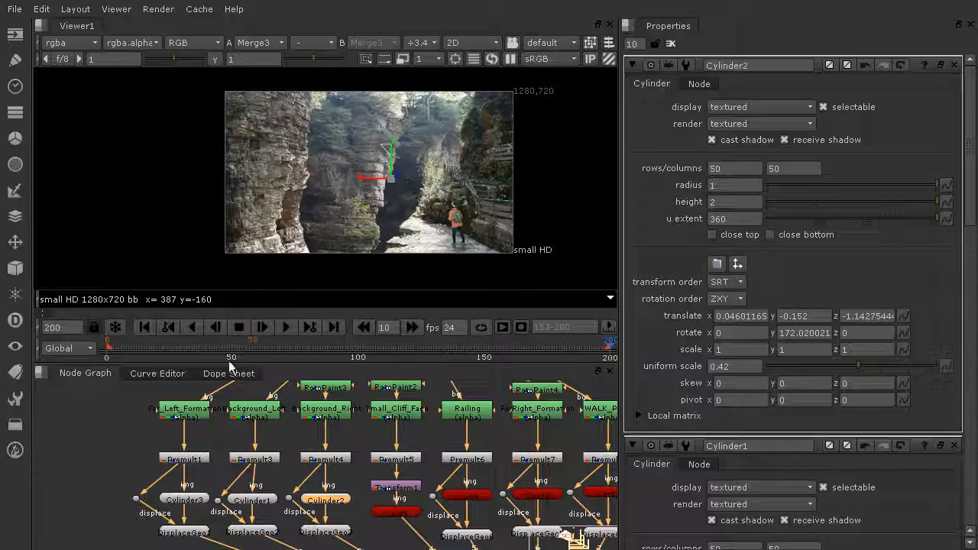
Step: Scrub the timeline back and forth between frames 0 and 200 to examine the canyon walls and foreground during the camera move
left_click_drag(144, 354, 611, 356)
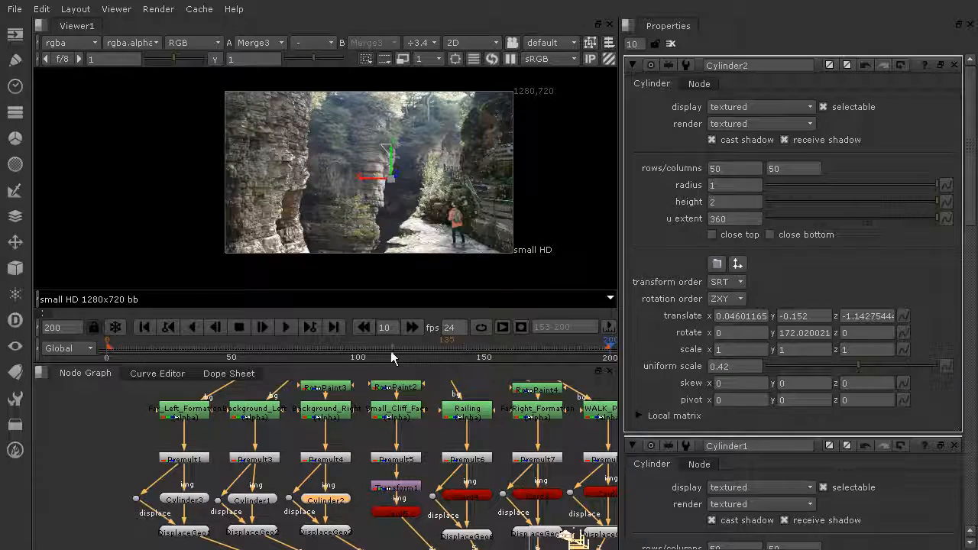
left_click_drag(520, 352, 176, 355)
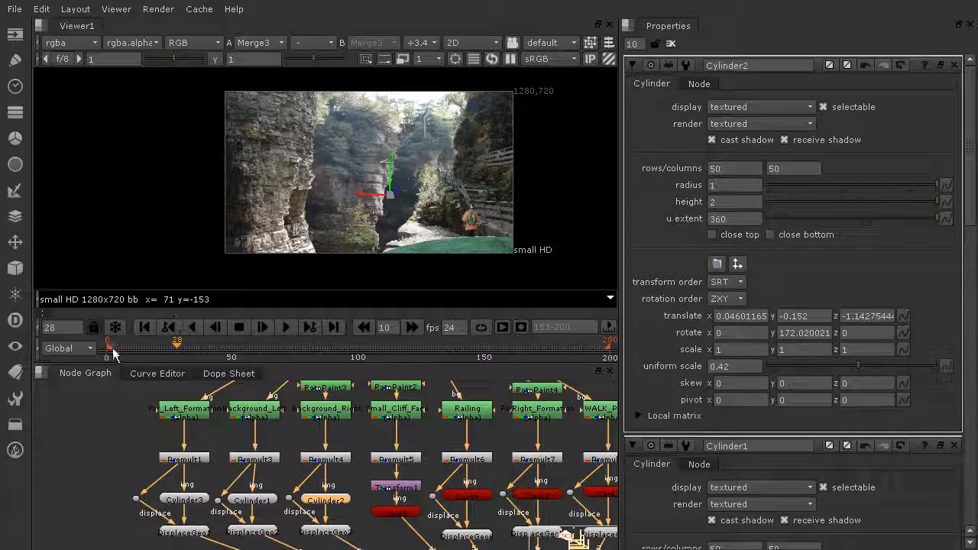
left_click(107, 352)
left_click(157, 353)
left_click_drag(257, 351, 373, 351)
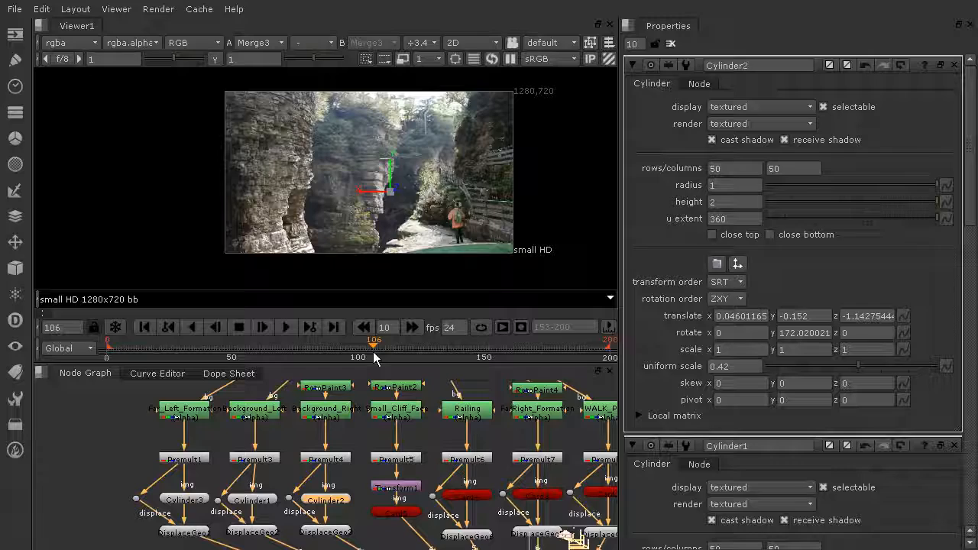
left_click(430, 351)
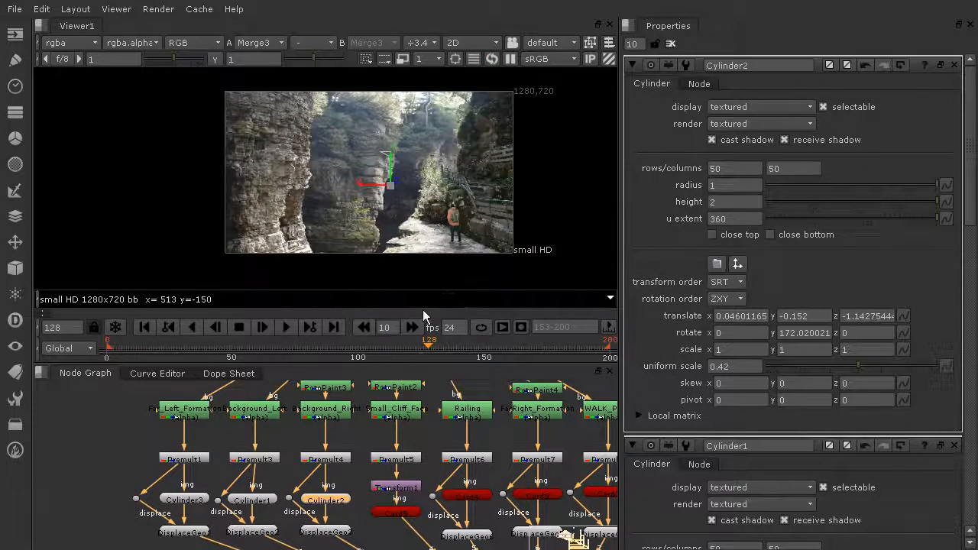
left_click_drag(507, 349, 612, 357)
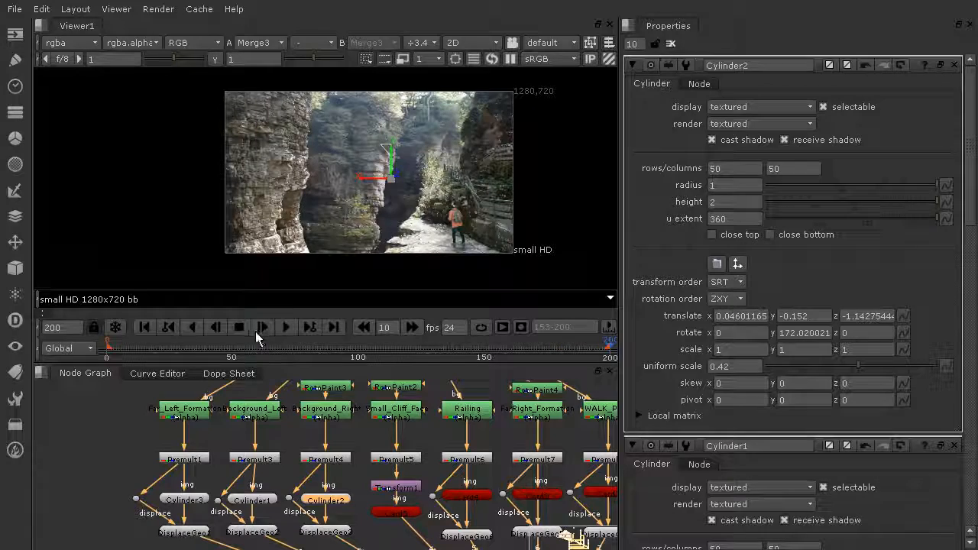
left_click(218, 349)
left_click(109, 352)
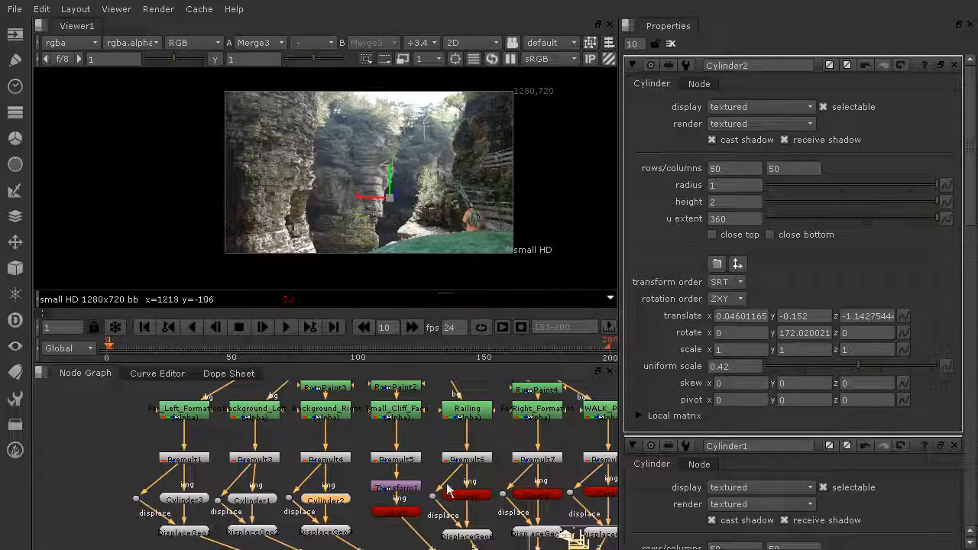
Step: Display the Read2 rock-and-grass image in the viewer and attach a Roto node to it
scroll(495, 445, "down", 3)
middle_click_drag(466, 442, 175, 410)
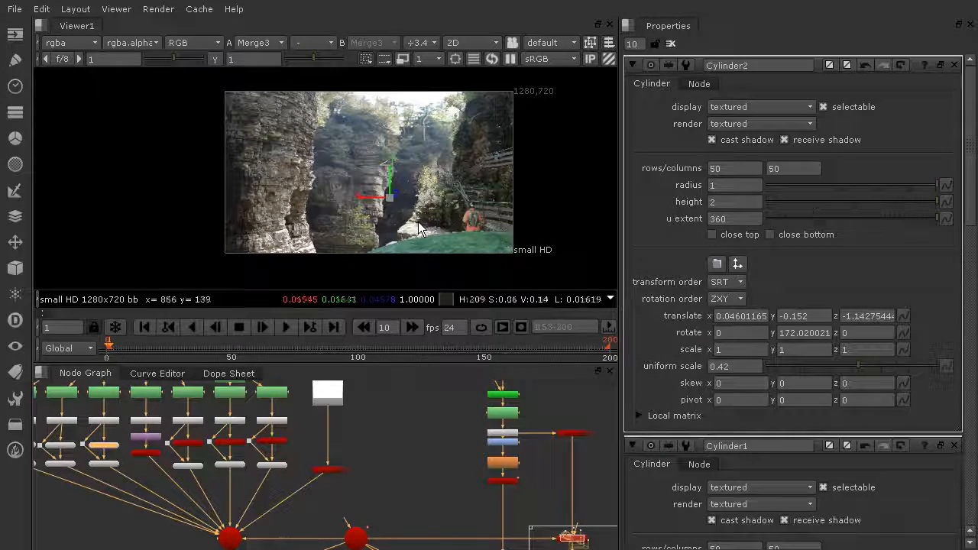
scroll(496, 474, "down", 3)
middle_click_drag(496, 477, 339, 434)
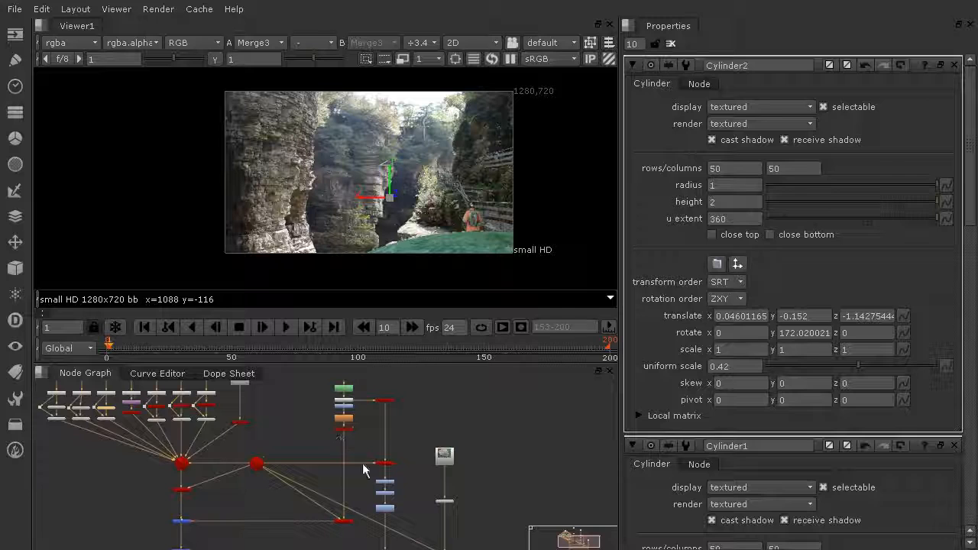
left_click(444, 456)
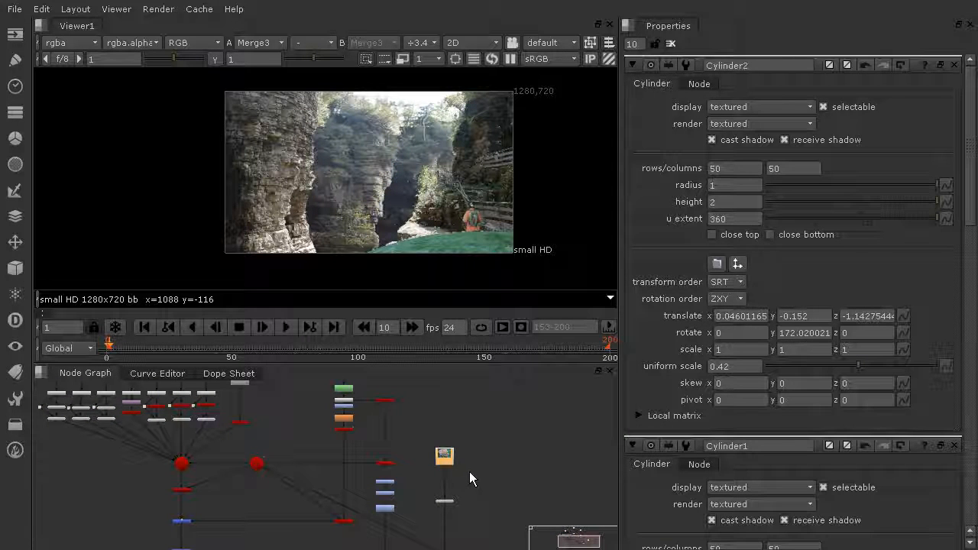
key("1")
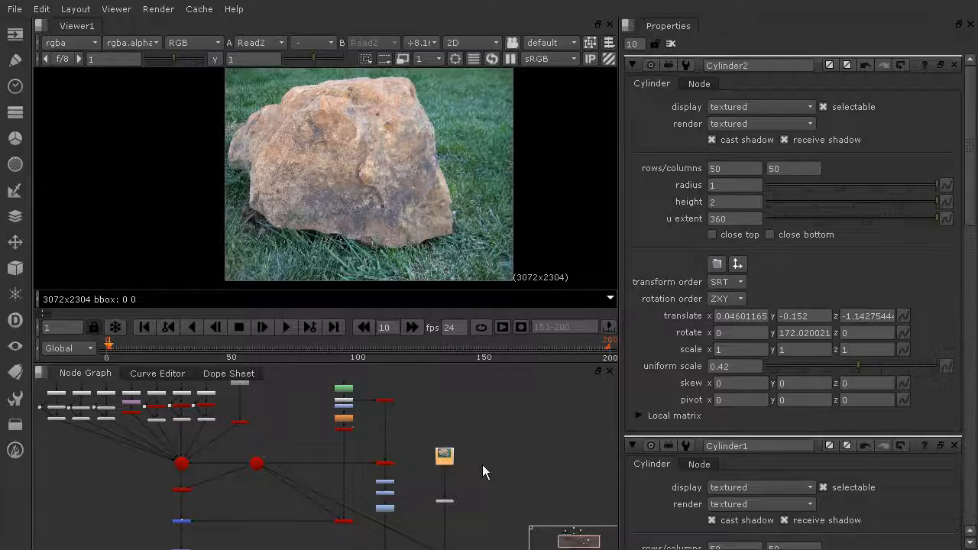
key("Tab")
type("ro")
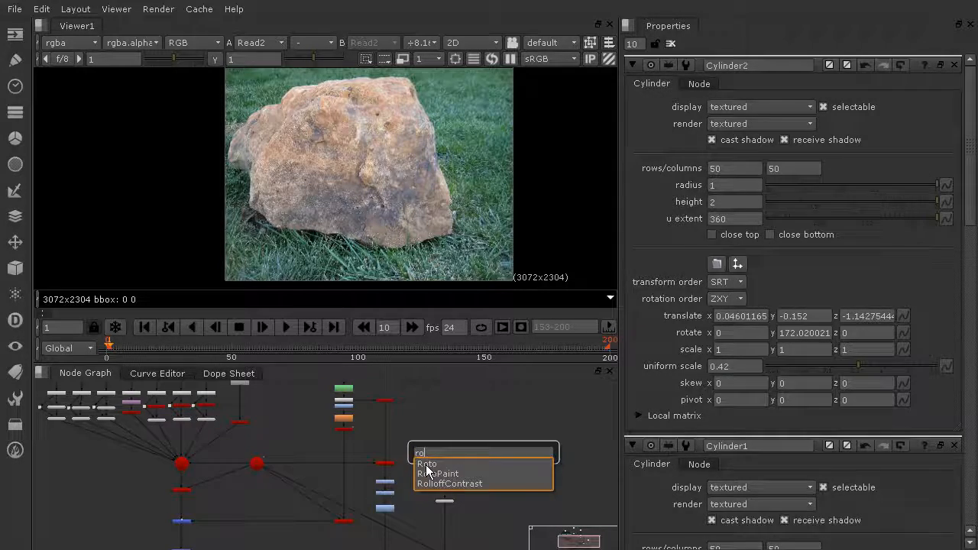
left_click(426, 464)
middle_click_drag(338, 141, 331, 178)
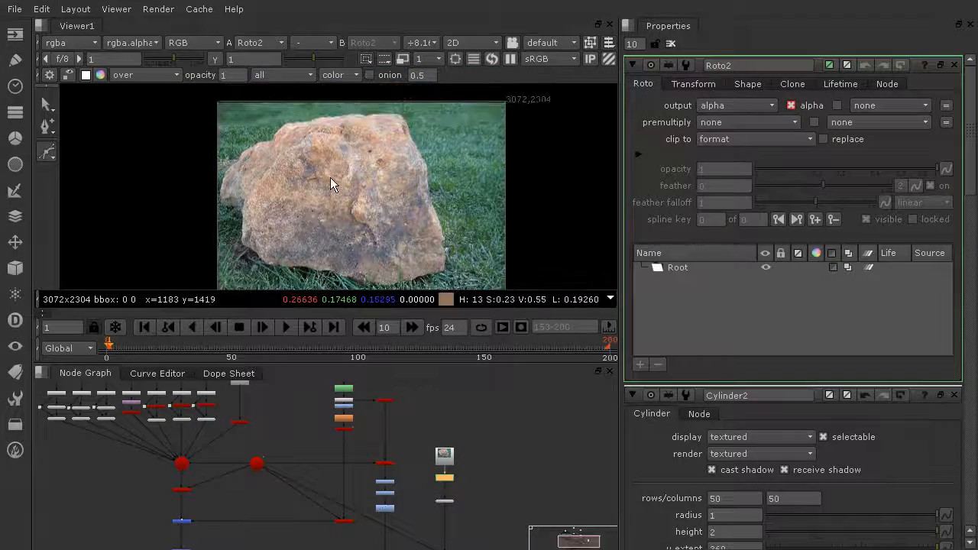
Step: Trace a closed Bezier shape around the outline of the rock, just inside its edges
left_click(45, 149)
left_click(97, 151)
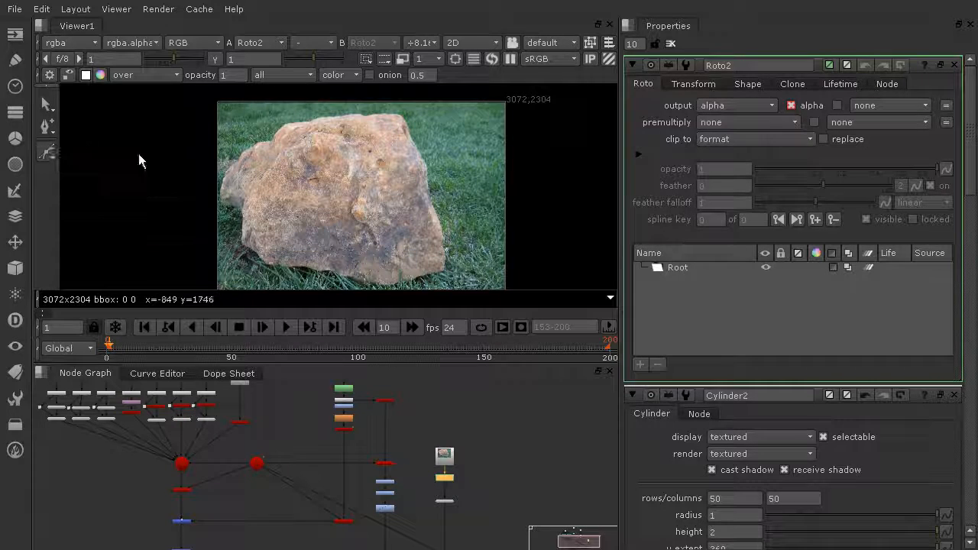
left_click(222, 198)
left_click(233, 169)
left_click(247, 151)
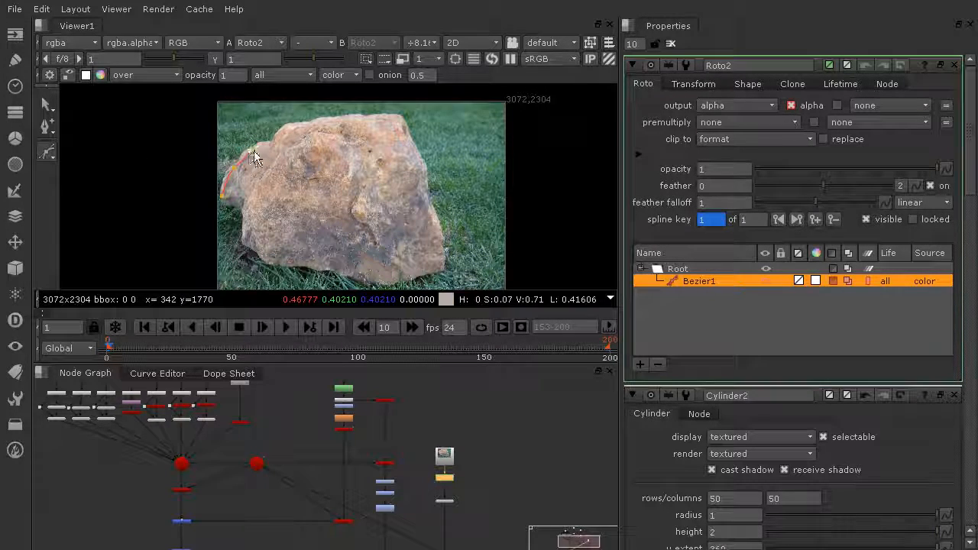
left_click(305, 127)
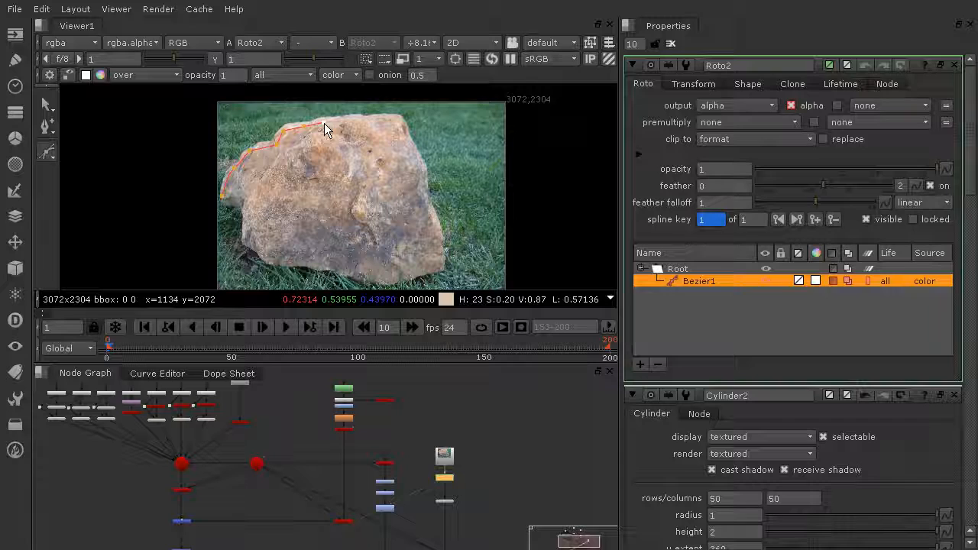
left_click(386, 120)
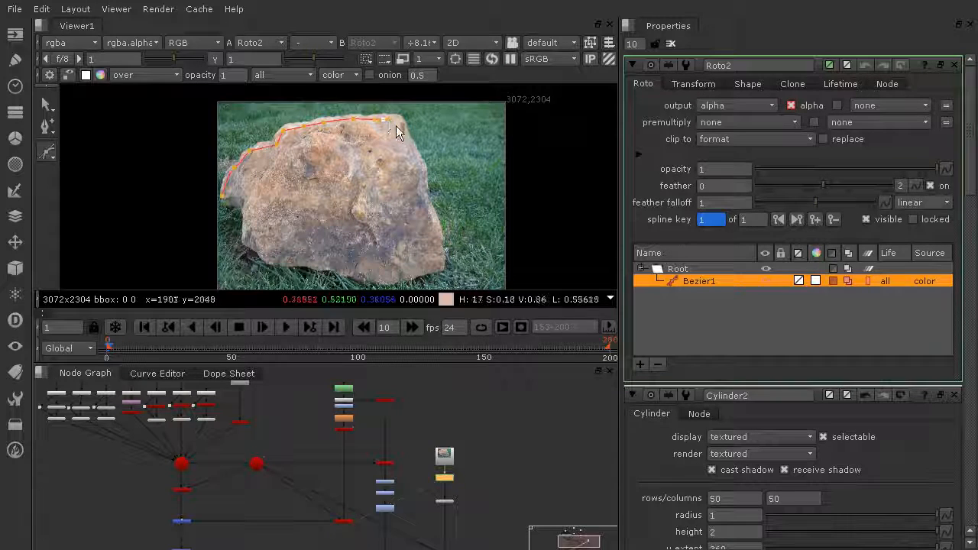
left_click(403, 134)
left_click(419, 157)
left_click(425, 191)
left_click(436, 237)
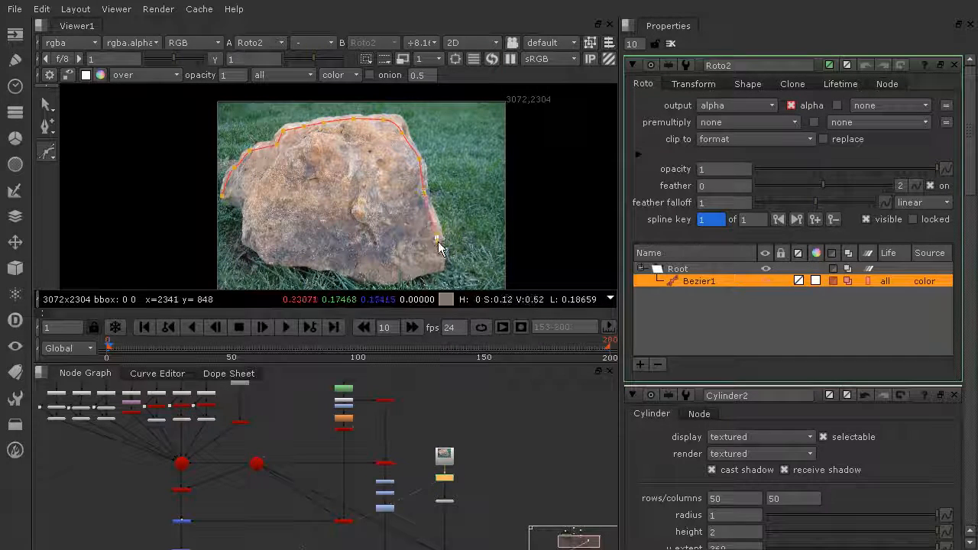
left_click(391, 277)
left_click(349, 270)
left_click(316, 263)
left_click(280, 263)
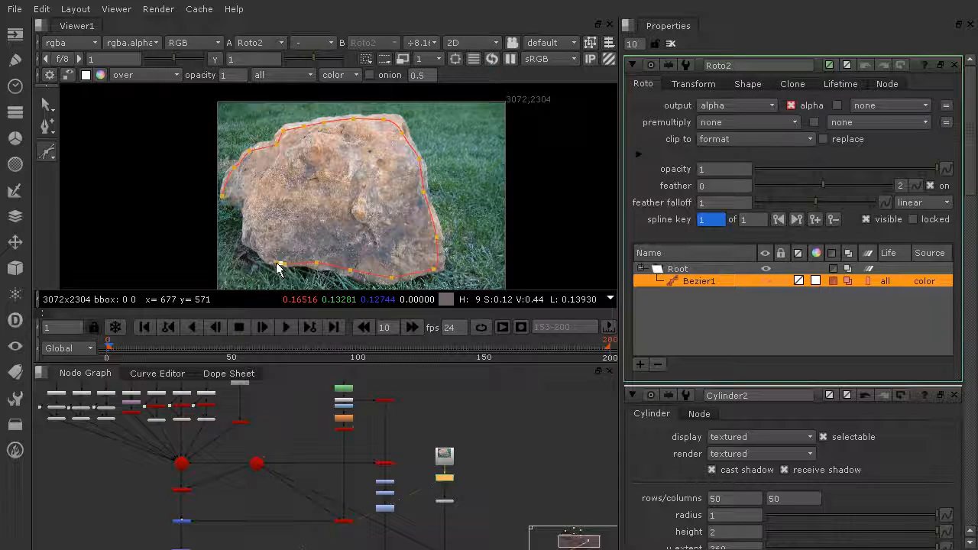
left_click(246, 201)
left_click(221, 196)
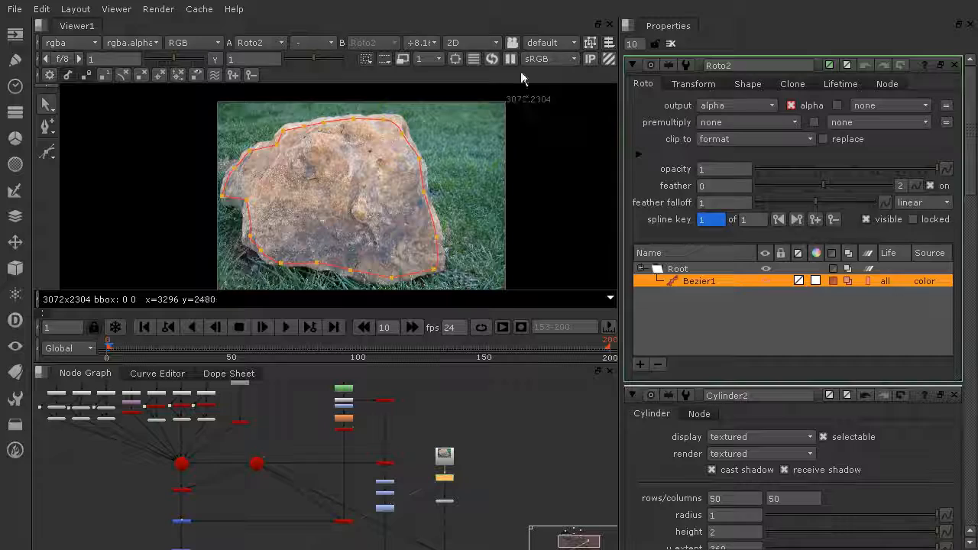
Step: Show the Merge3 composite in the viewer to examine the rock foreground at frame 1
scroll(459, 423, "down", 5)
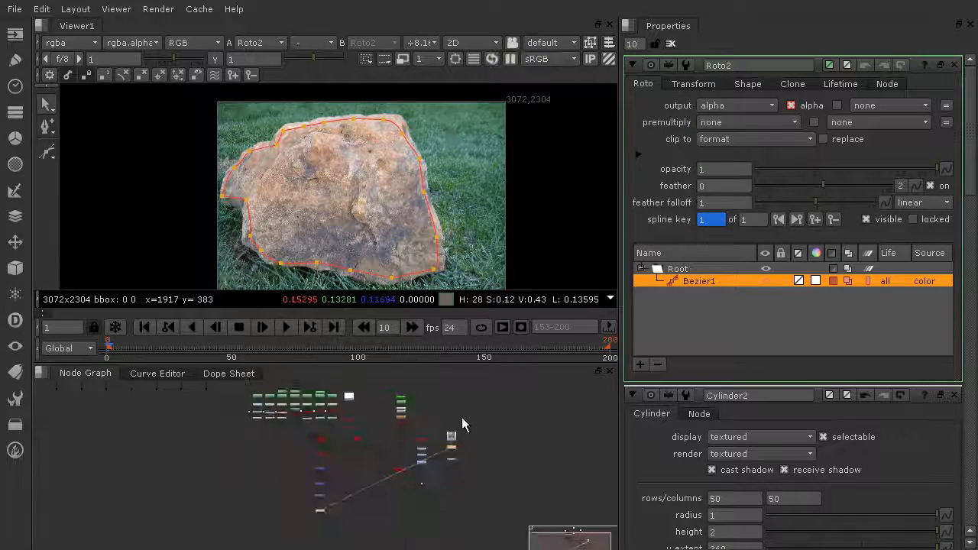
left_click(305, 431)
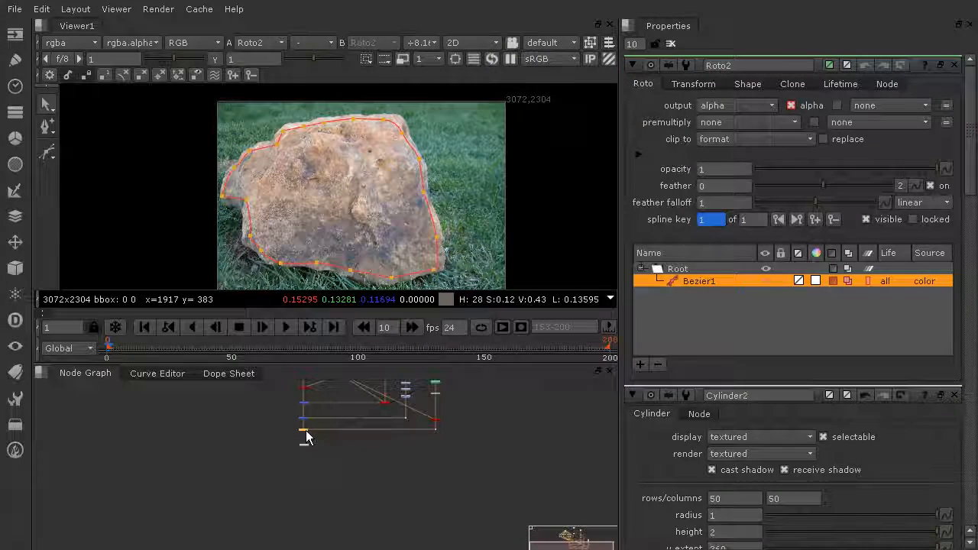
key("1")
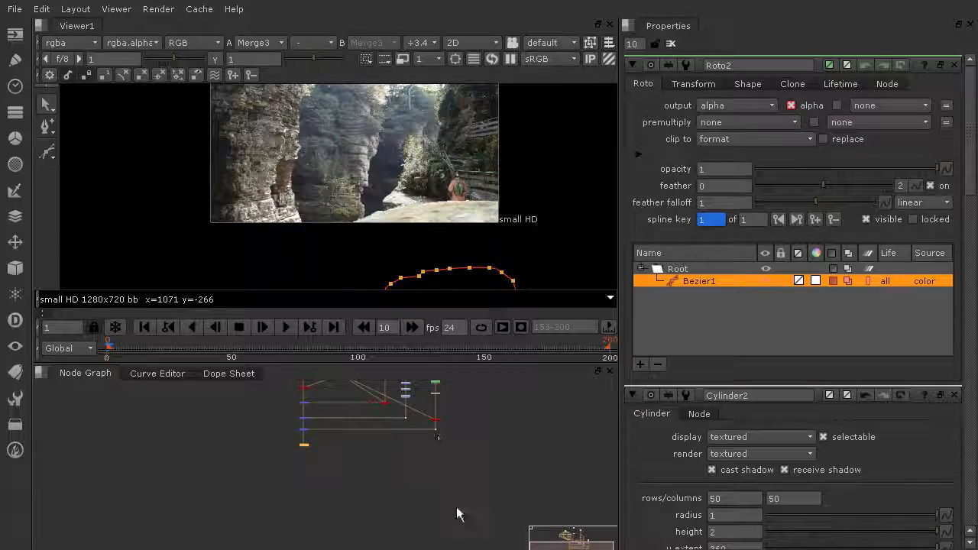
Step: Make room below Roto2 by moving Sphere1 down and insert a Premult node between Roto2 and Sphere1
scroll(441, 430, "up", 3)
scroll(441, 423, "up", 5)
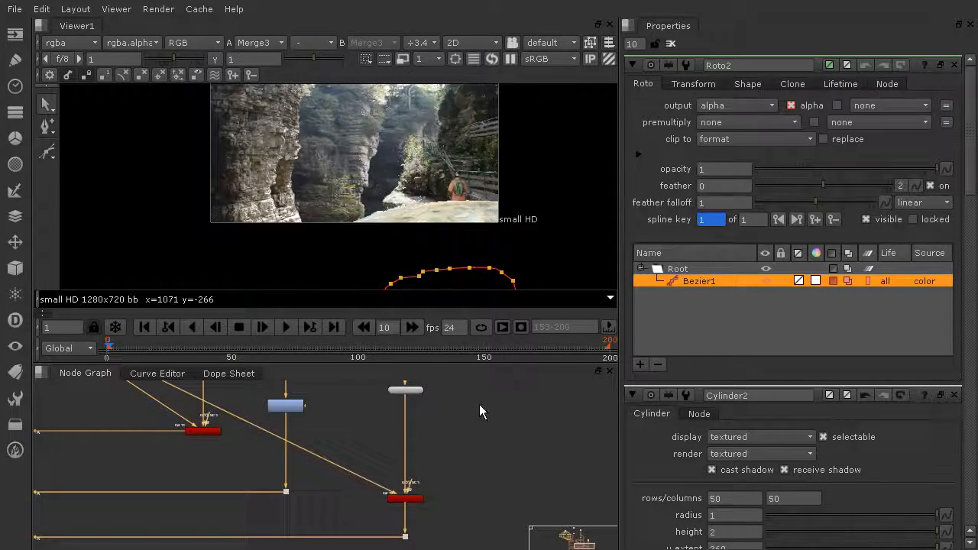
scroll(463, 467, "up", 4)
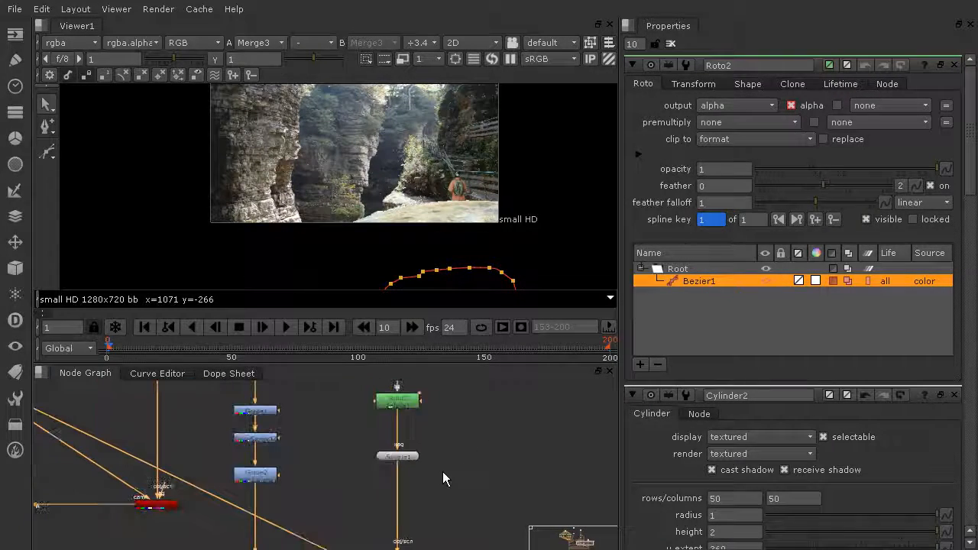
scroll(440, 485, "down", 1)
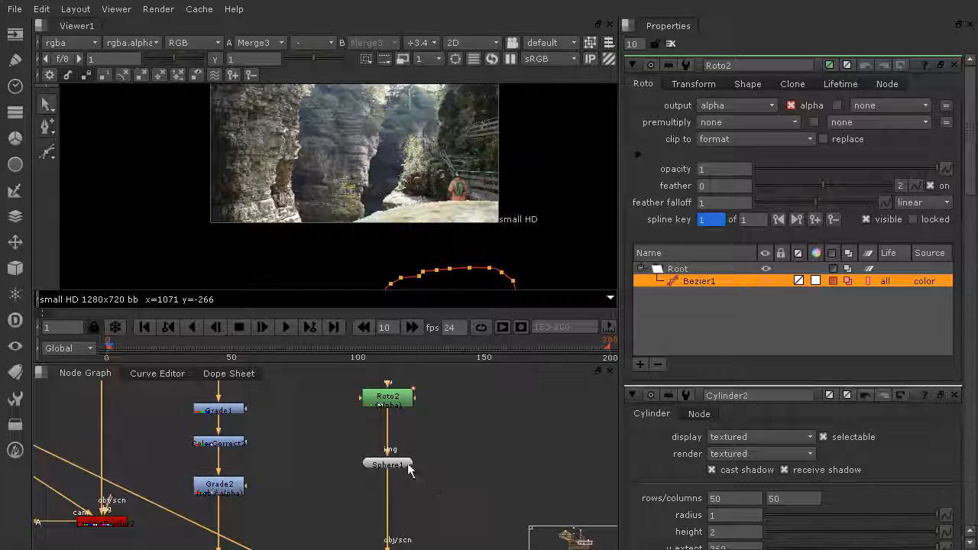
left_click_drag(408, 464, 407, 529)
left_click(456, 444)
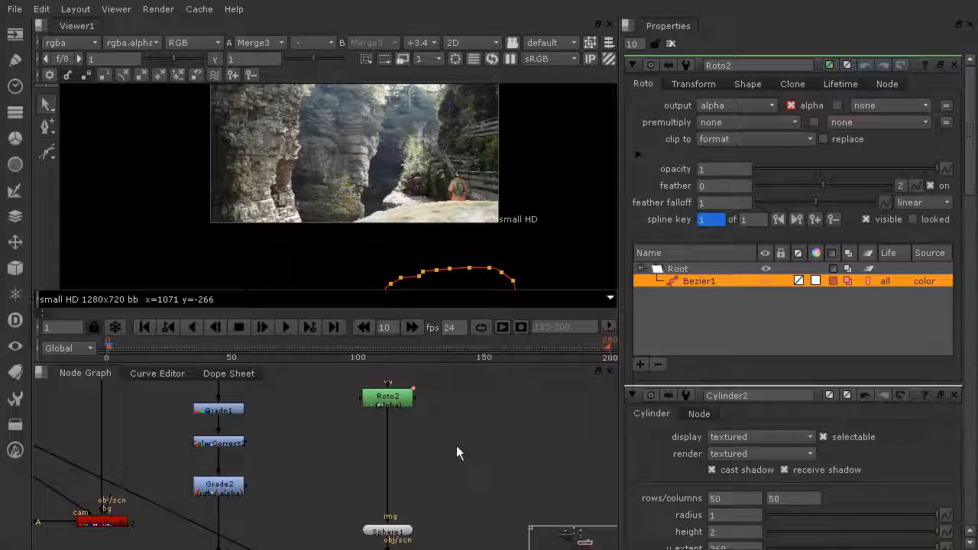
key("Tab")
type("premult")
key("Return")
left_click_drag(443, 445, 395, 456)
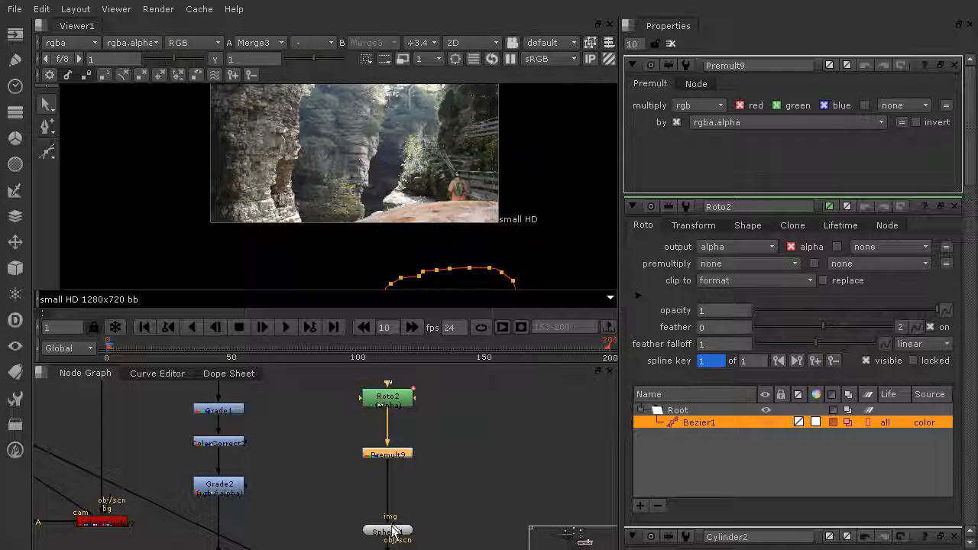
Step: Insert a DisplaceGeo node below Sphere1, feed its displace input from Premult9, and set its scale to 0.028
middle_click_drag(438, 496, 459, 453)
key("Tab")
type("ge")
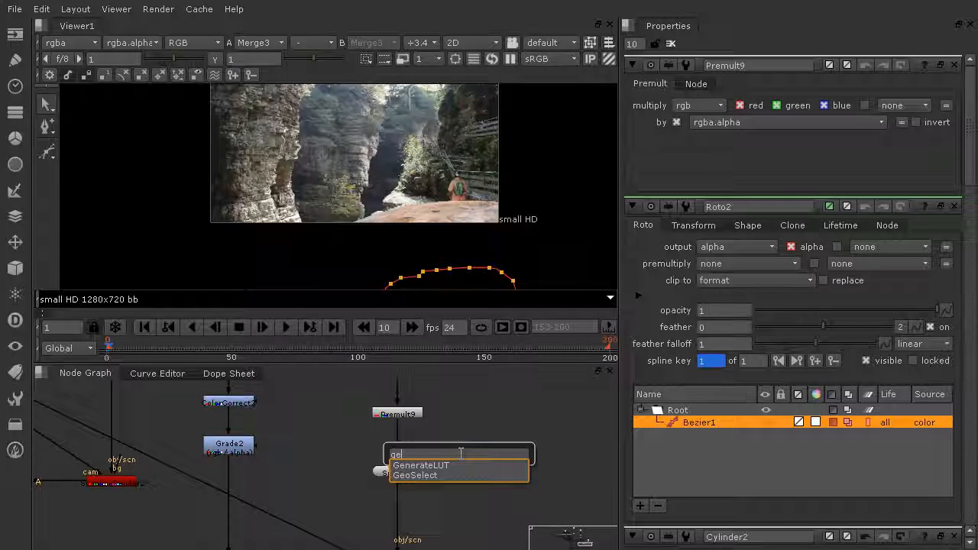
key("BackSpace")
key("BackSpace")
type("dis")
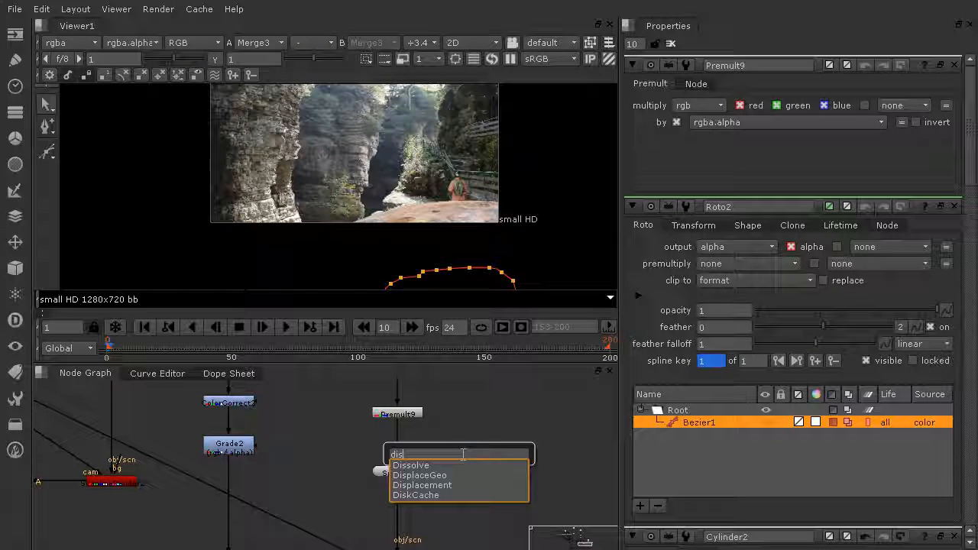
left_click(420, 476)
left_click_drag(463, 461, 398, 417)
mouse_move(401, 472)
left_mouse_down()
mouse_move(454, 471)
mouse_move(374, 469)
mouse_move(390, 466)
left_mouse_up()
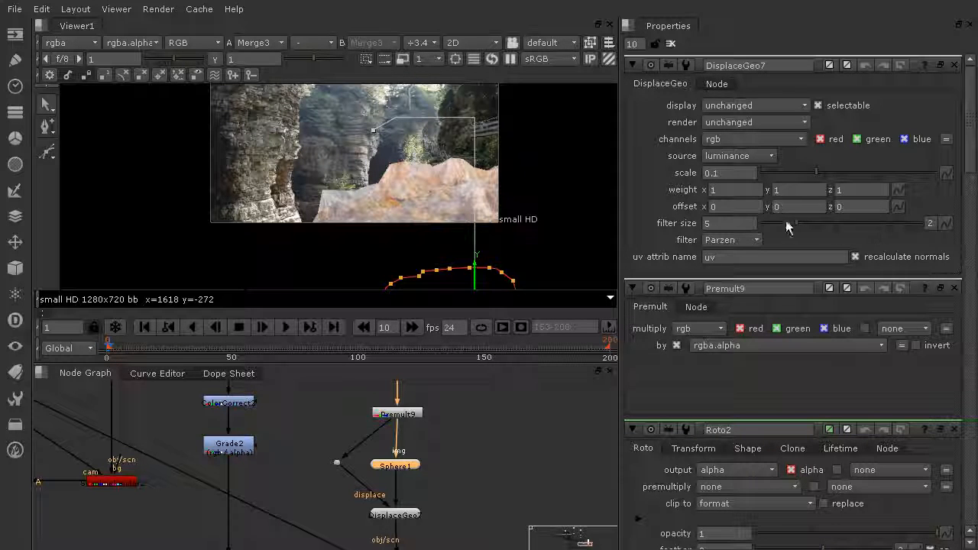
left_click_drag(815, 171, 789, 173)
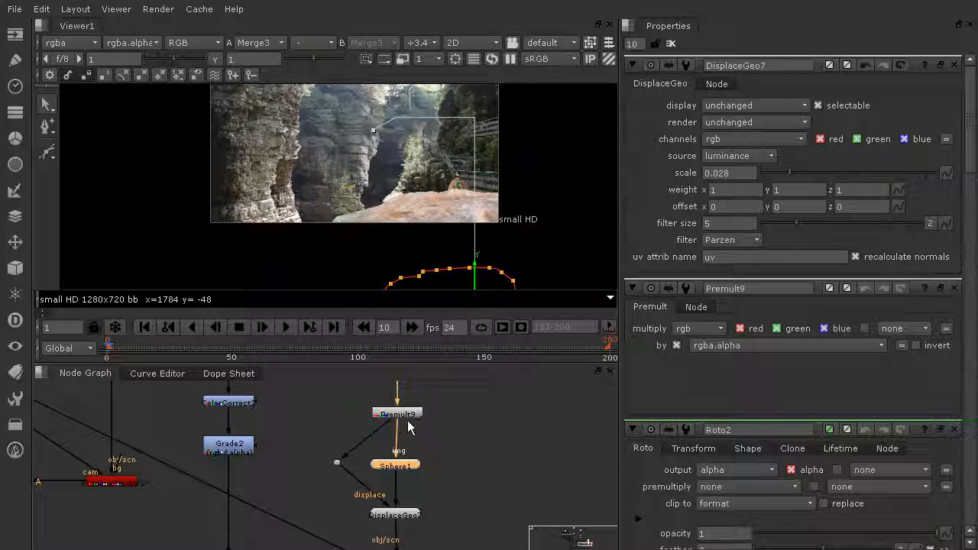
Step: Set Sphere1's rows and columns to 50 each and reduce the DisplaceGeo7 displacement scale to 0.02
double_click(403, 466)
double_click(743, 174)
type("50")
key("Tab")
type("50")
key("Return")
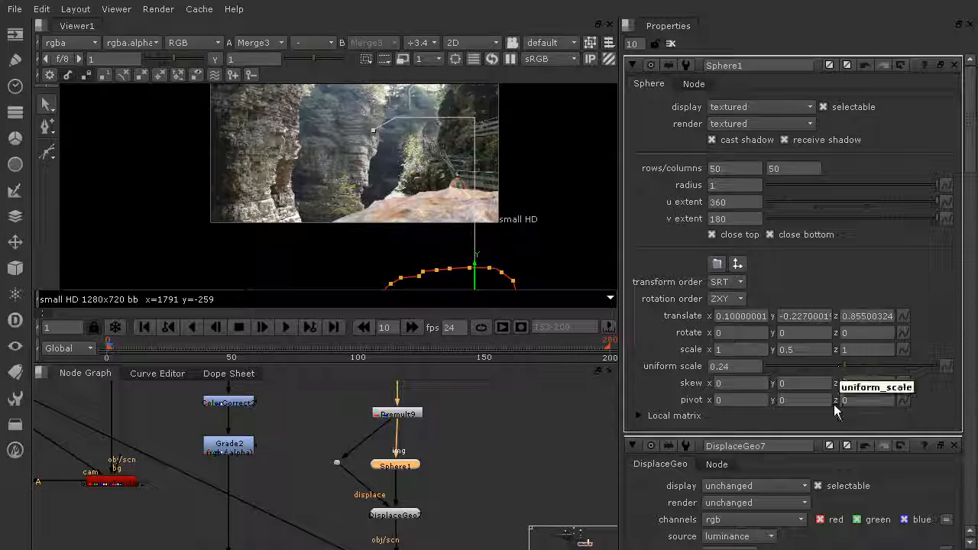
scroll(841, 413, "down", 3)
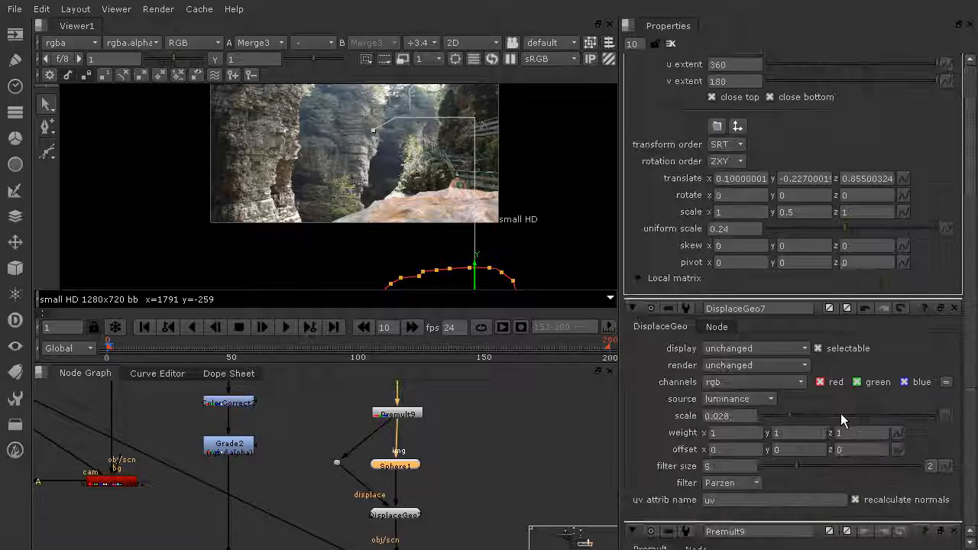
left_click(786, 414)
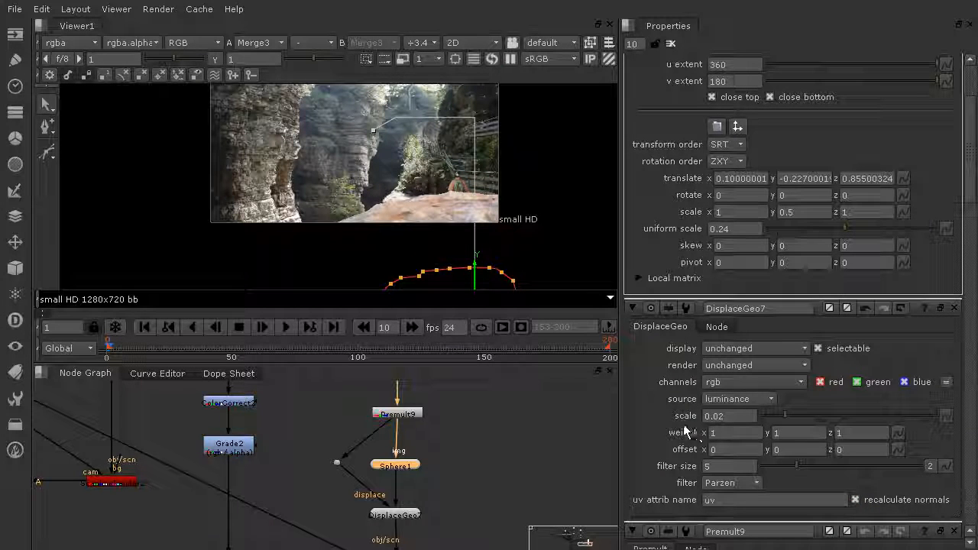
Step: Step through the camera move from frame 23 to frame 200 and back to frame 1 to examine the displaced rock foreground
middle_click_drag(397, 187, 428, 205)
left_click(164, 355)
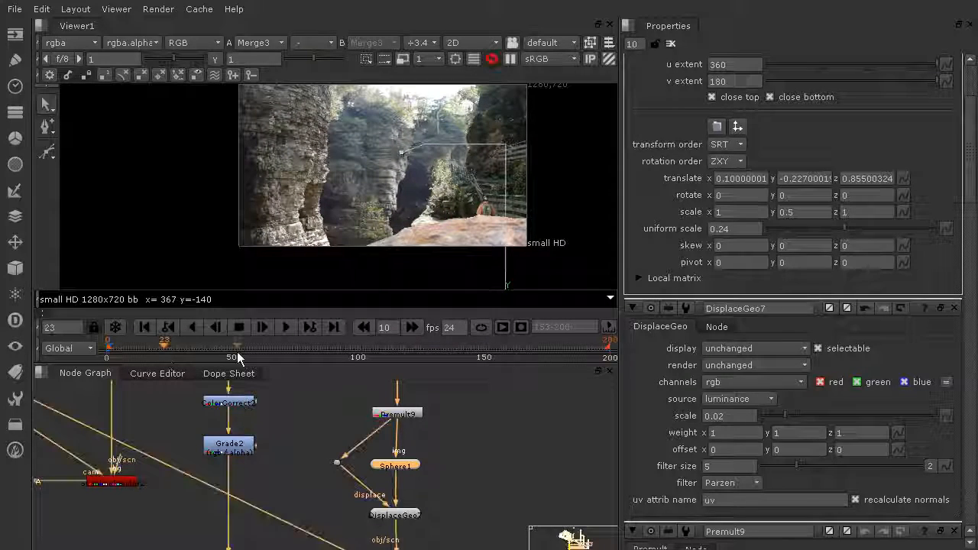
left_click(357, 353)
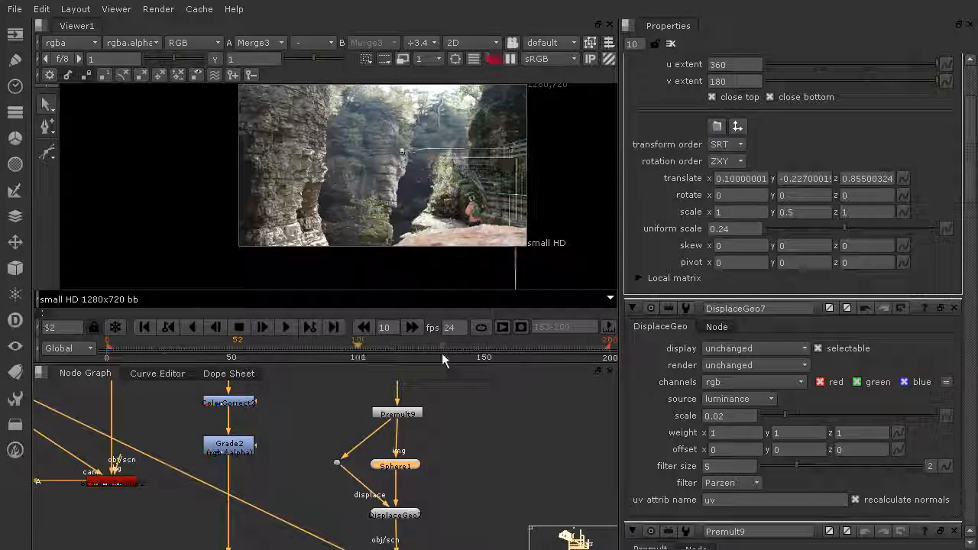
left_click(500, 355)
left_click(610, 354)
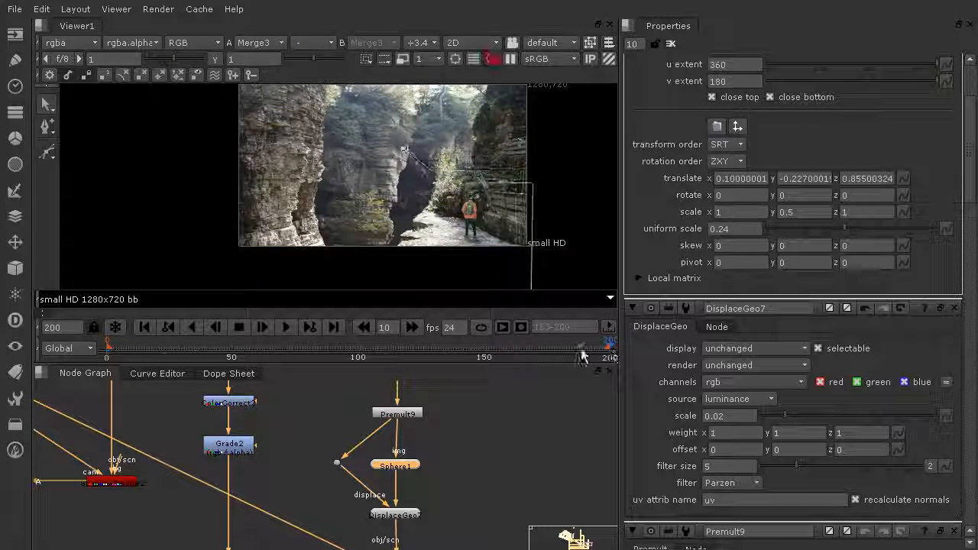
left_click(111, 357)
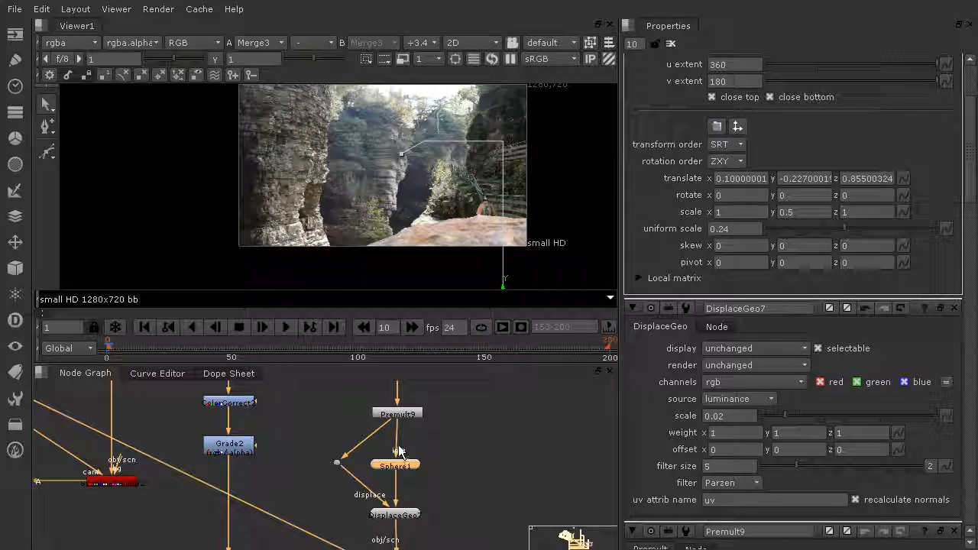